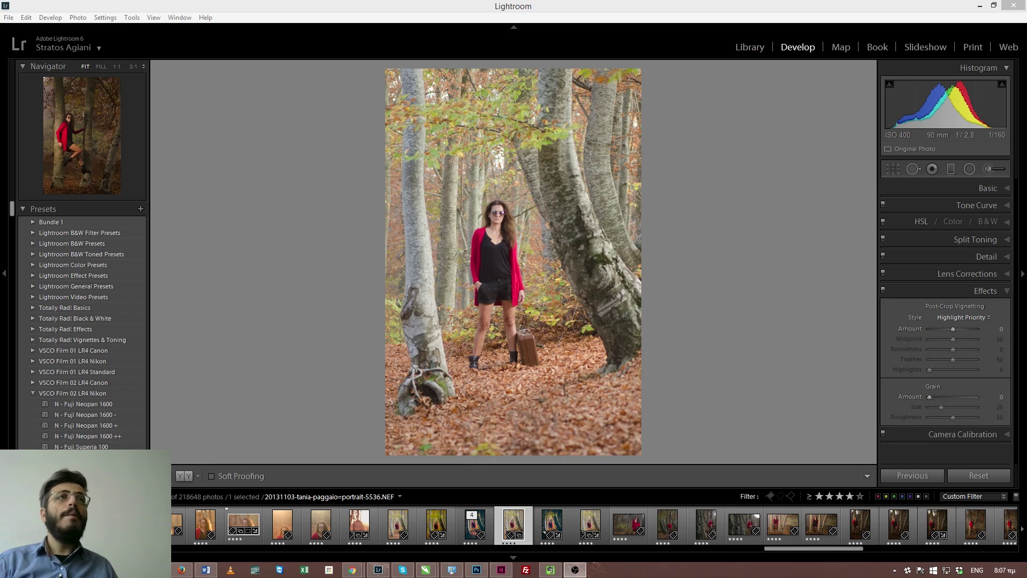
Set Camera Calibration Blue Primary Saturation to +100.
click(632, 5)
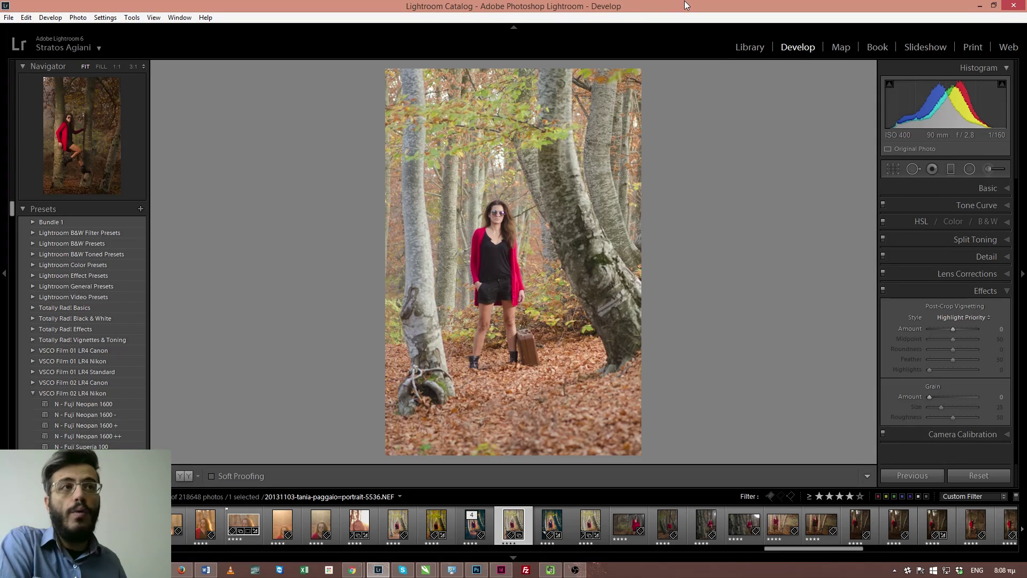
click(1000, 292)
click(961, 309)
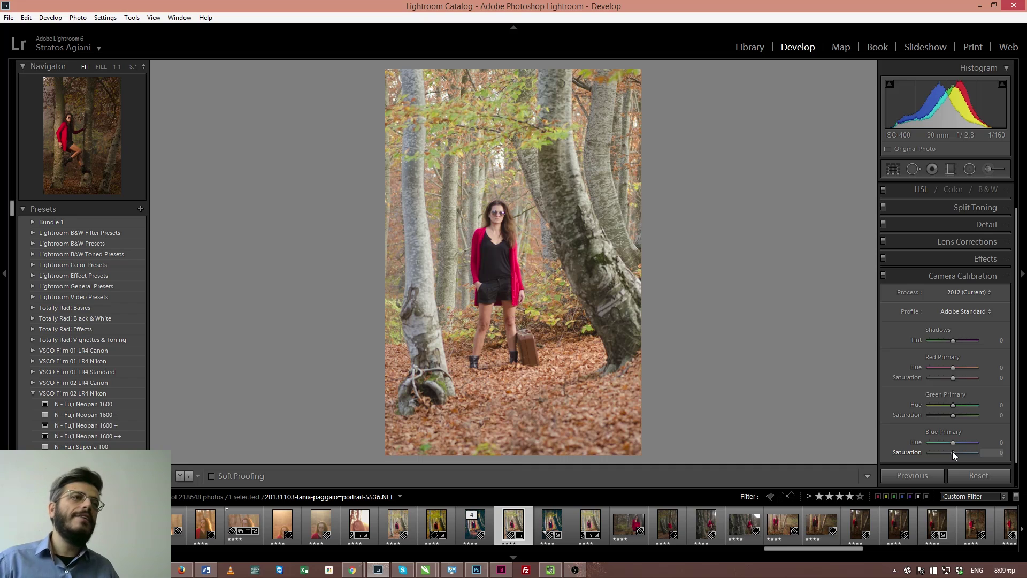
drag(953, 452, 978, 452)
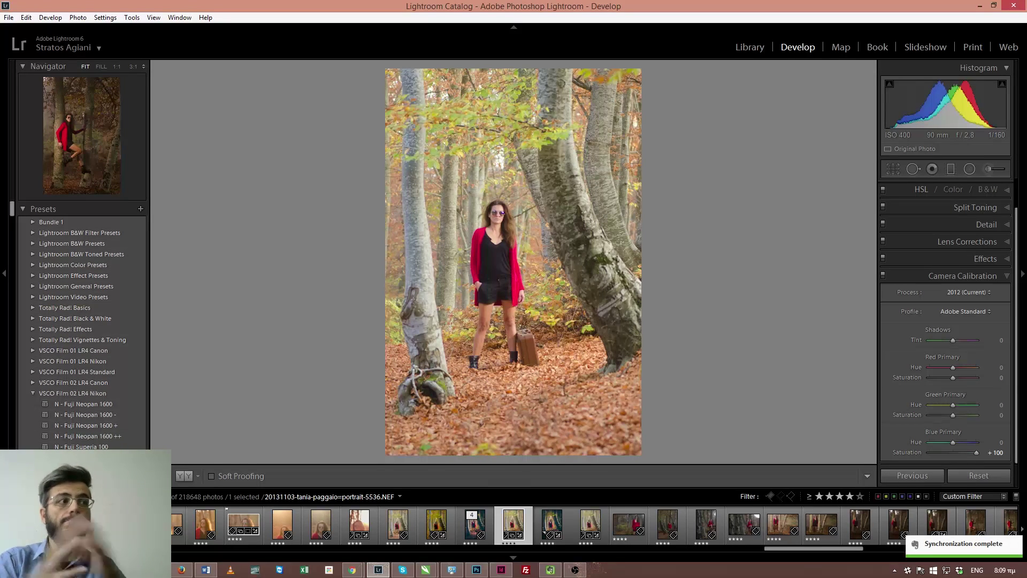
click(1008, 277)
click(985, 192)
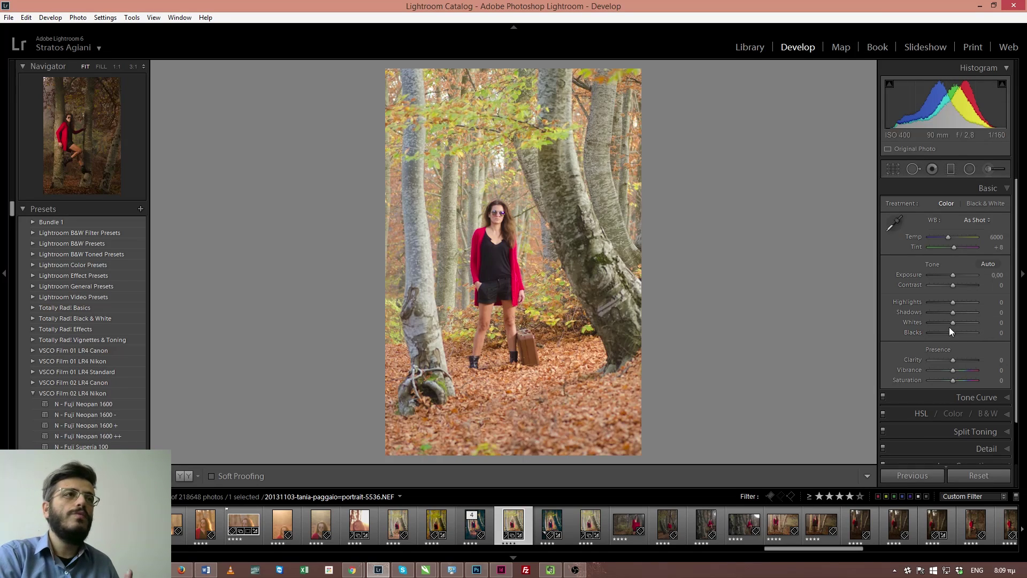
Set Blacks to -82 and Vibrance to +57, comparing with a reset then undoing it.
drag(953, 335, 934, 334)
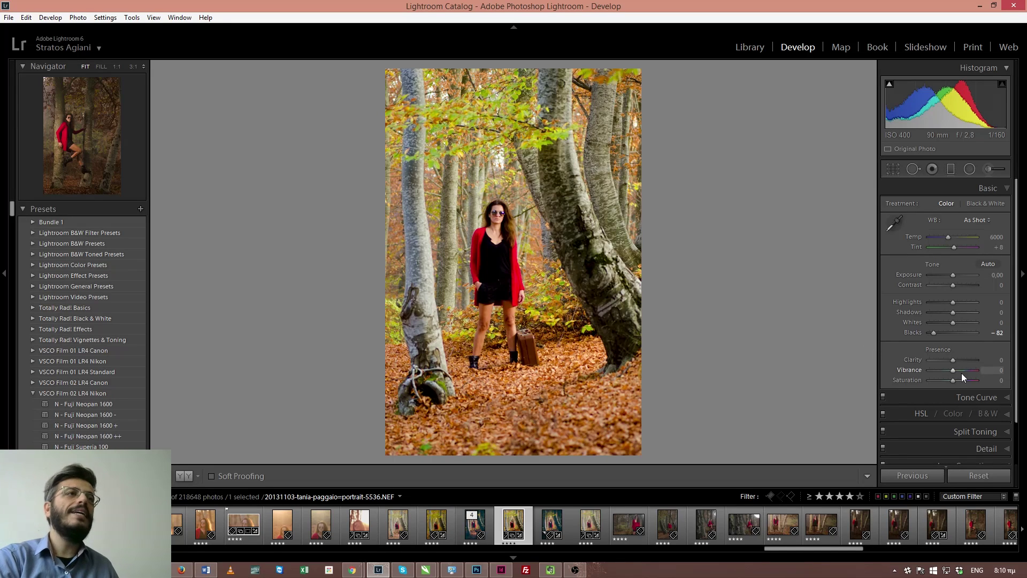
drag(952, 371, 965, 377)
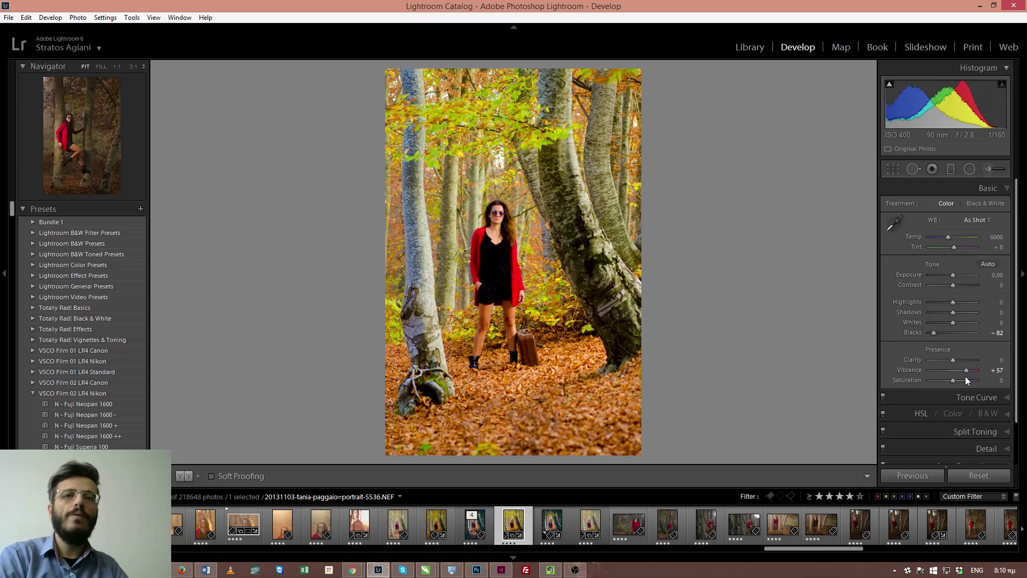
click(988, 476)
key(ctrl+z)
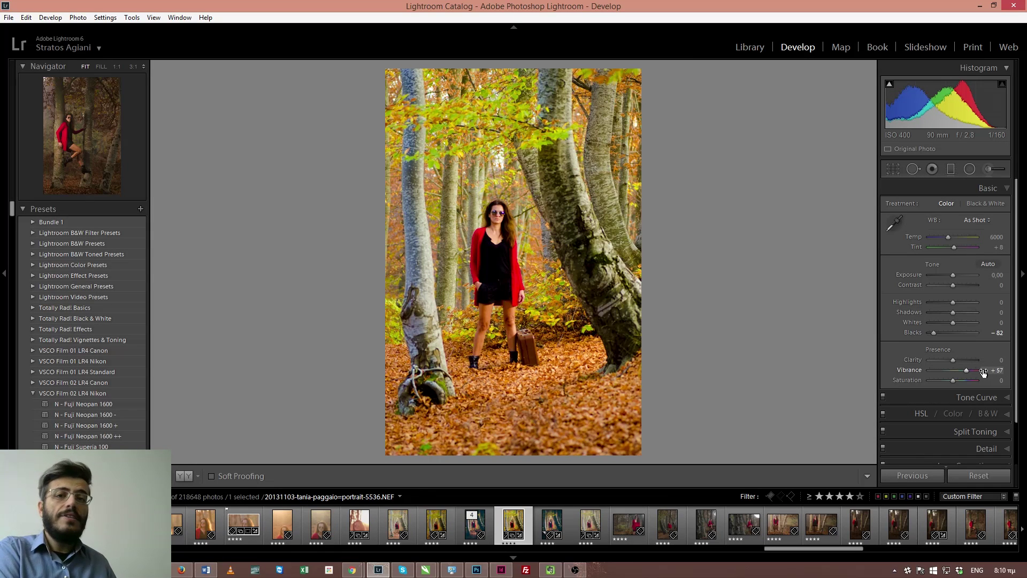
In HSL Luminance, darken Yellow to -13 and Orange to -34.
scroll(984, 373, down, 1)
scroll(983, 370, down, 1)
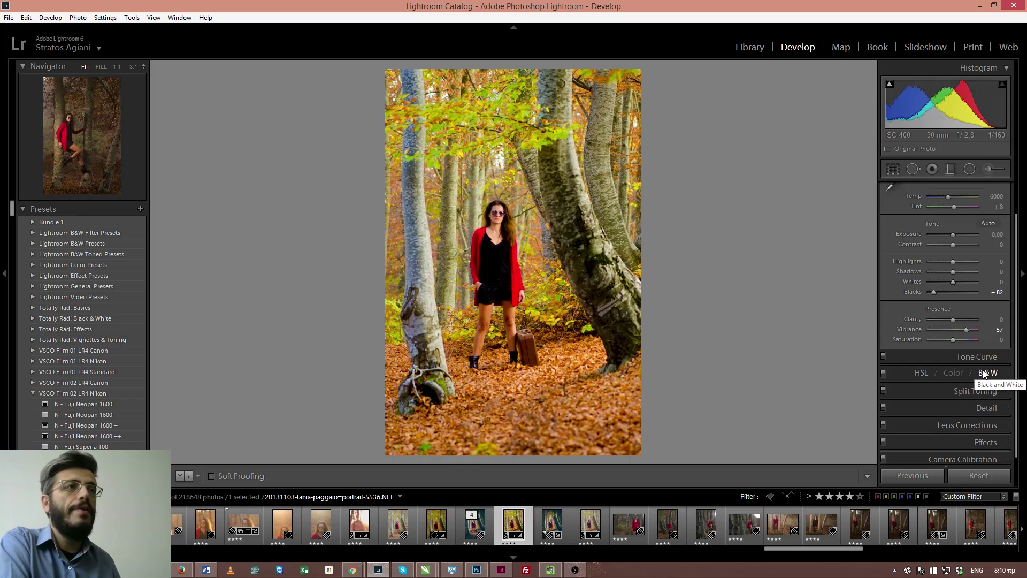
click(922, 372)
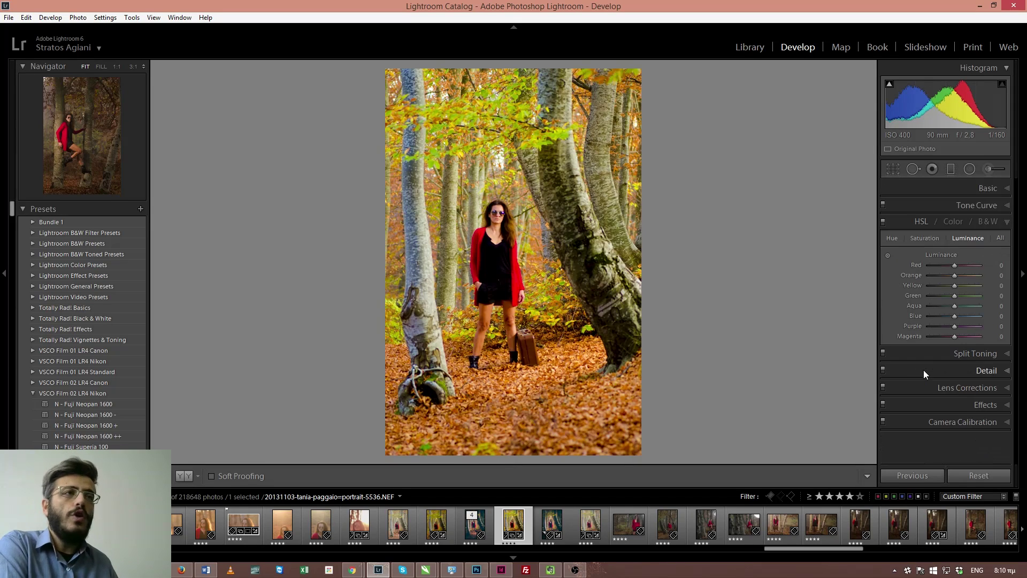
click(956, 239)
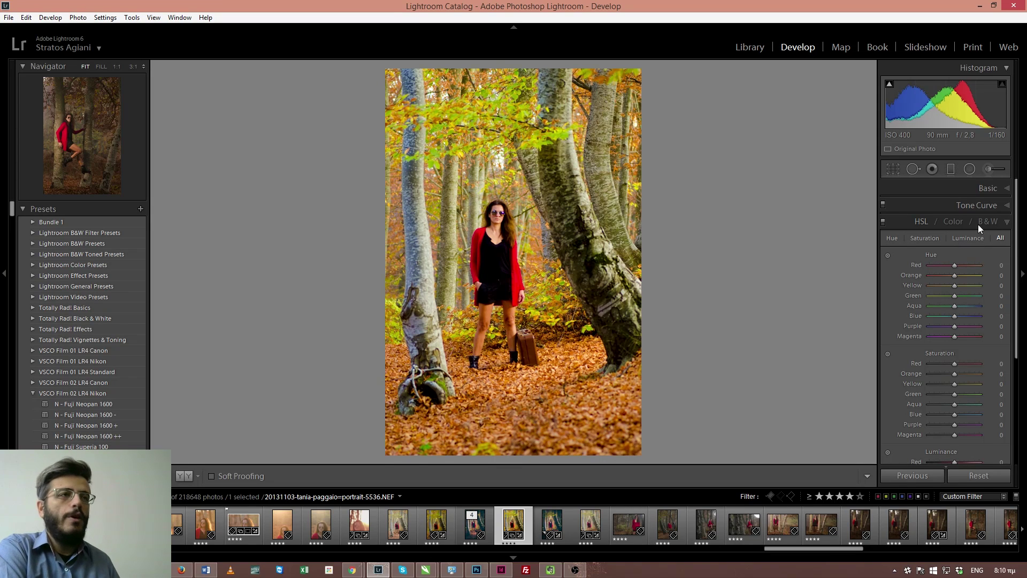
click(973, 240)
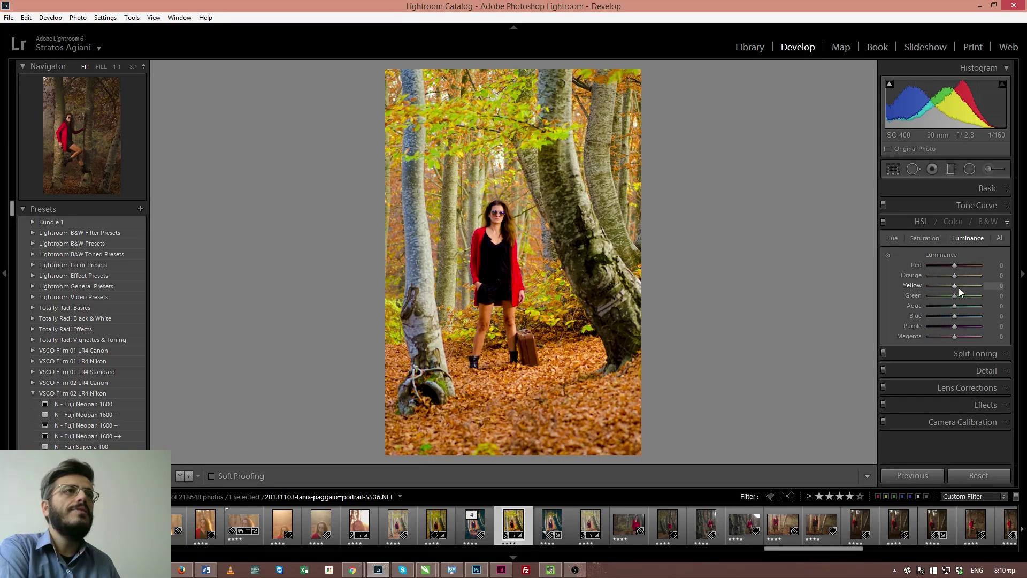
drag(954, 287, 946, 274)
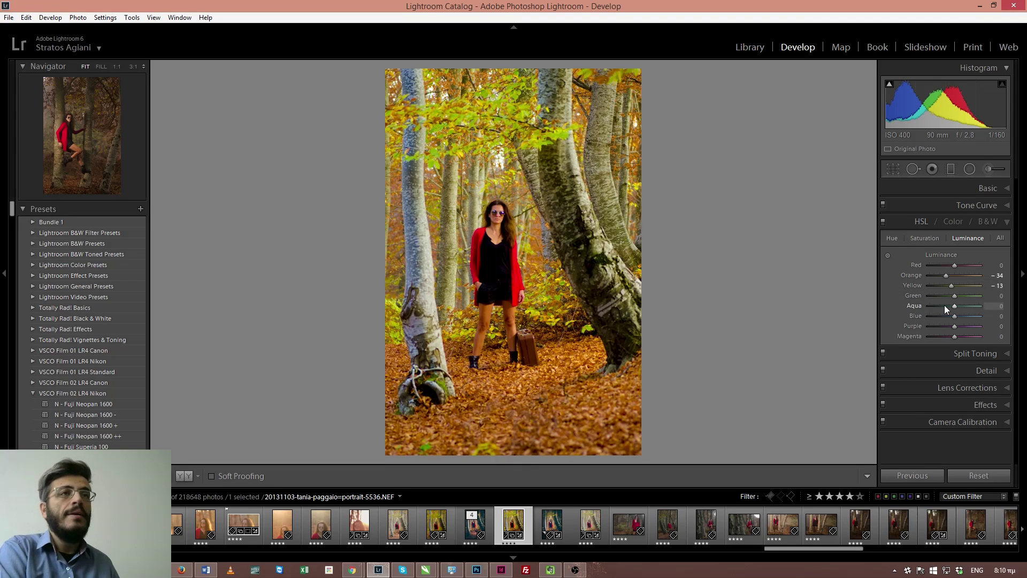
click(988, 405)
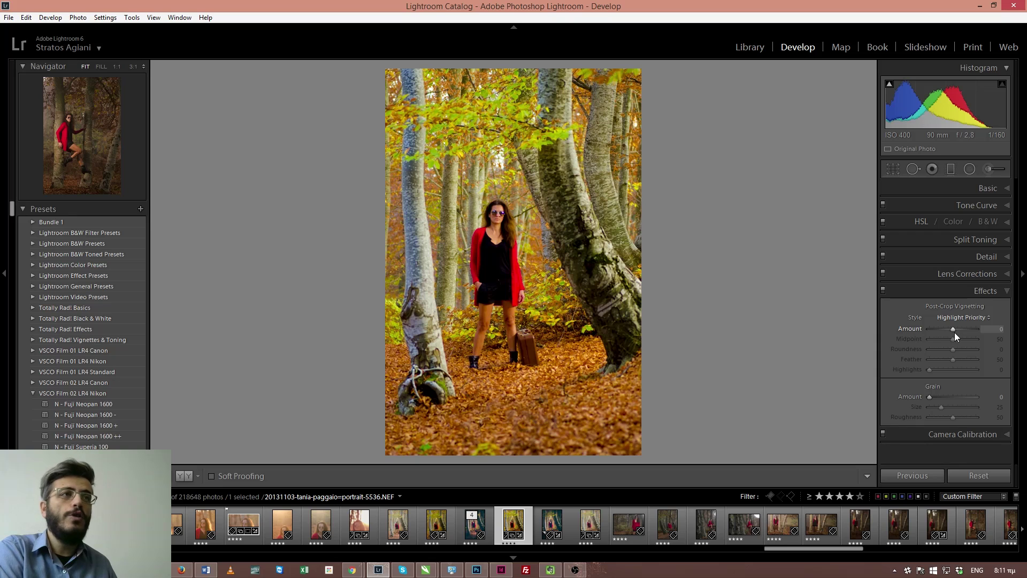
Set the post-crop vignette to Amount -34, Midpoint 11, Roundness -14, Feather 100.
drag(954, 330, 904, 329)
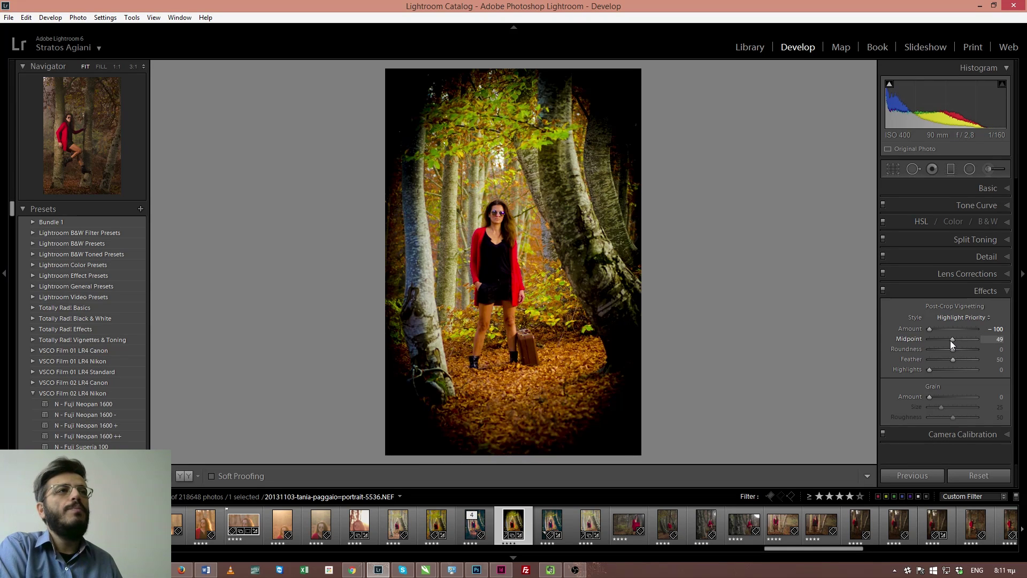
drag(951, 341, 932, 342)
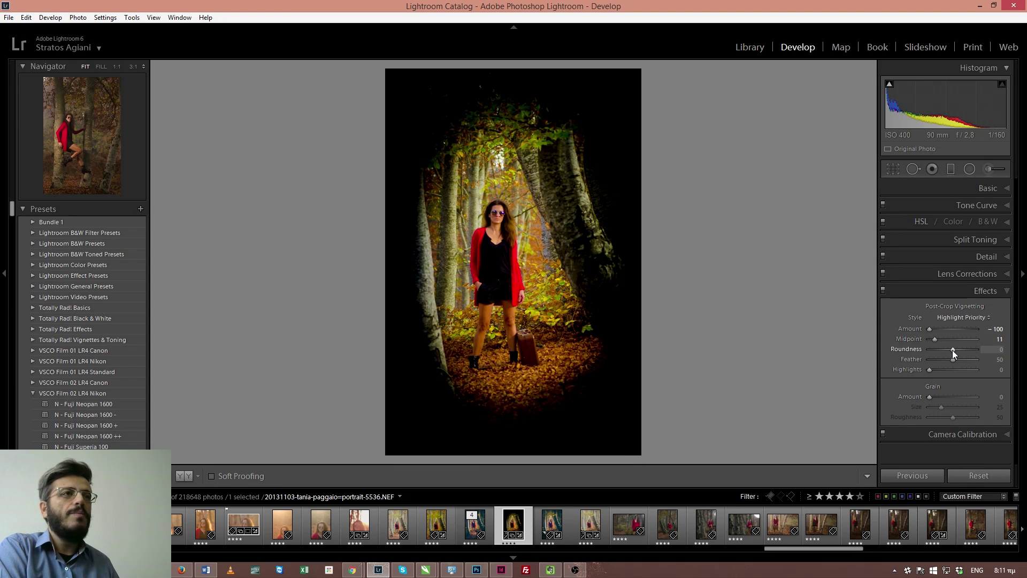
mouse_move(952, 351)
mouse_down()
mouse_move(931, 350)
mouse_move(971, 349)
mouse_move(950, 350)
mouse_up()
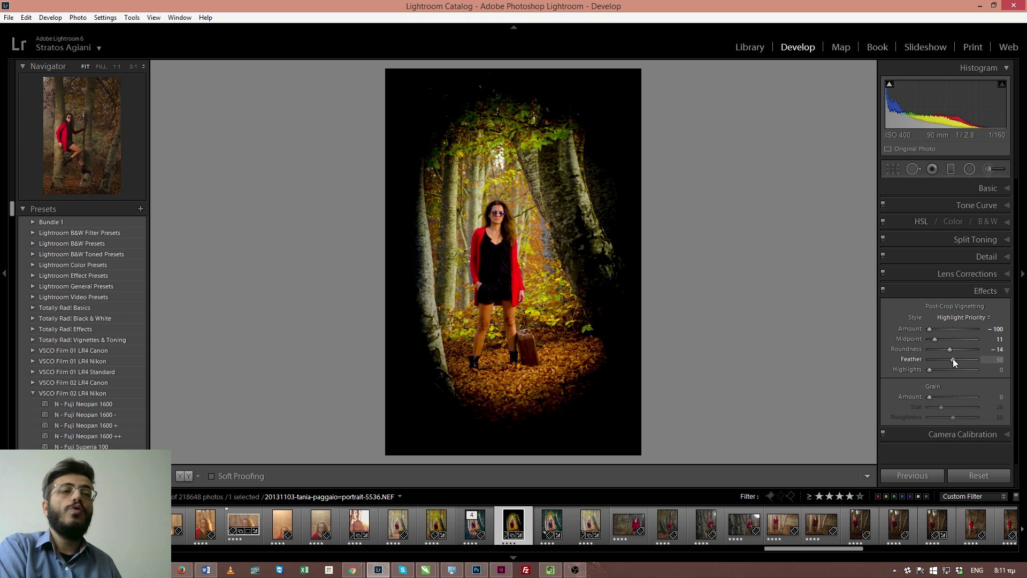
drag(955, 361, 1007, 361)
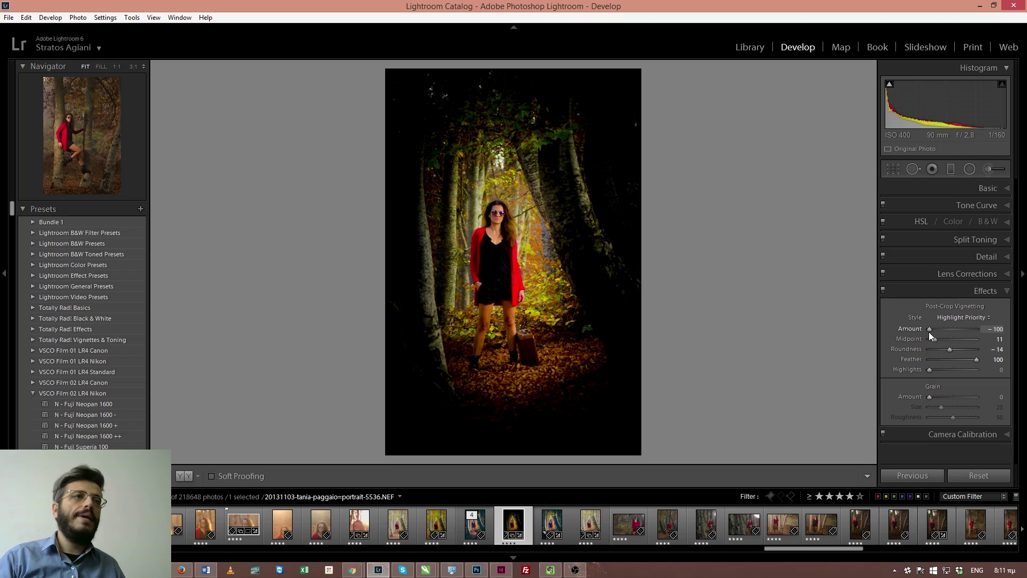
drag(930, 329, 945, 328)
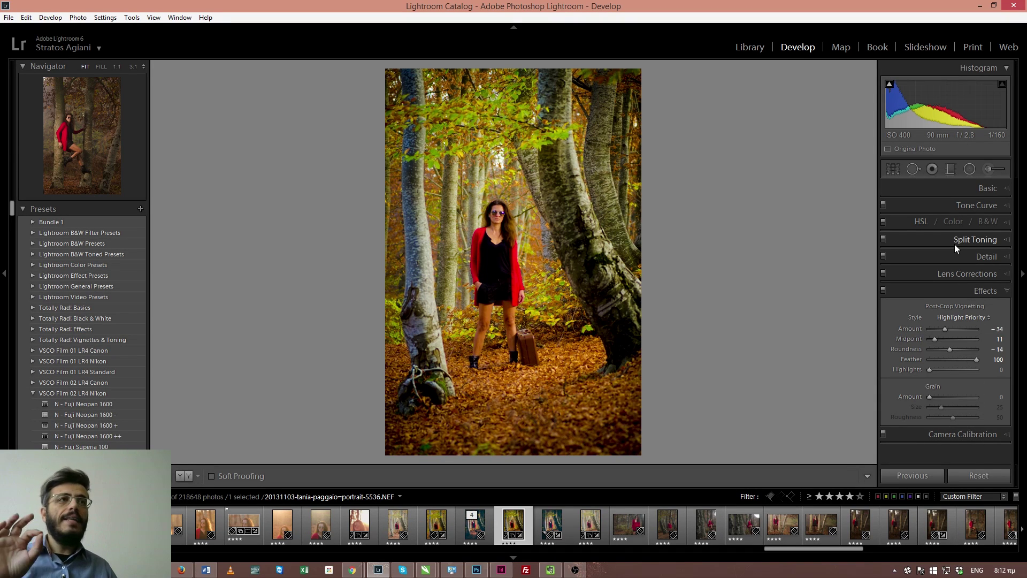
Build an RGB point-curve S-curve, pulling the shadow point down and the highlight point up.
click(983, 208)
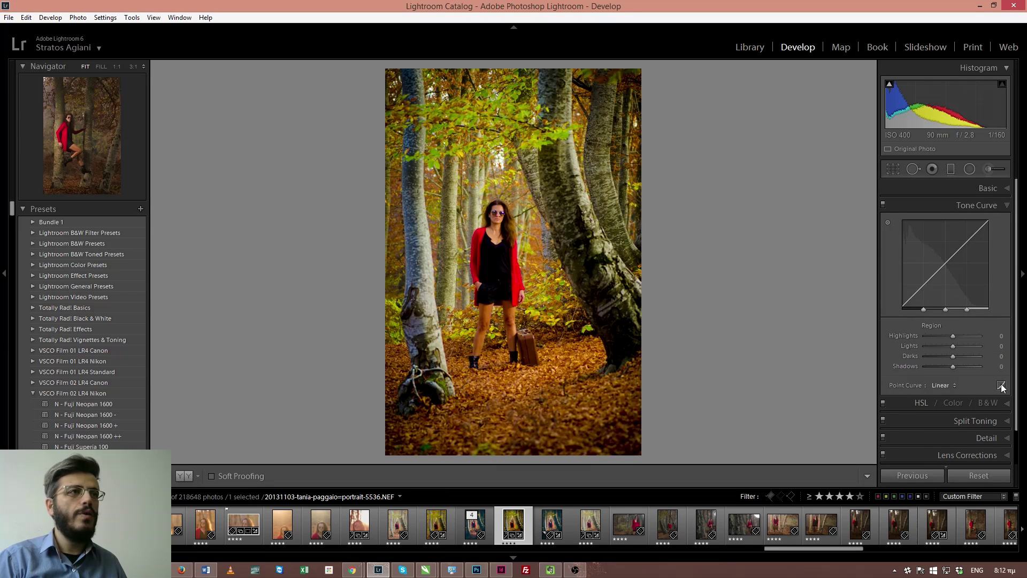
click(1001, 386)
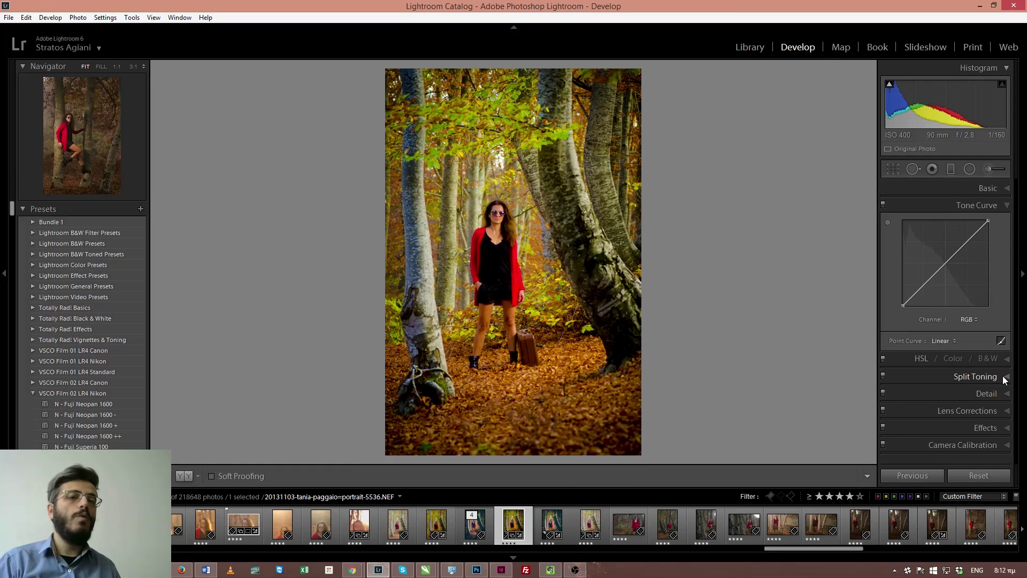
click(924, 283)
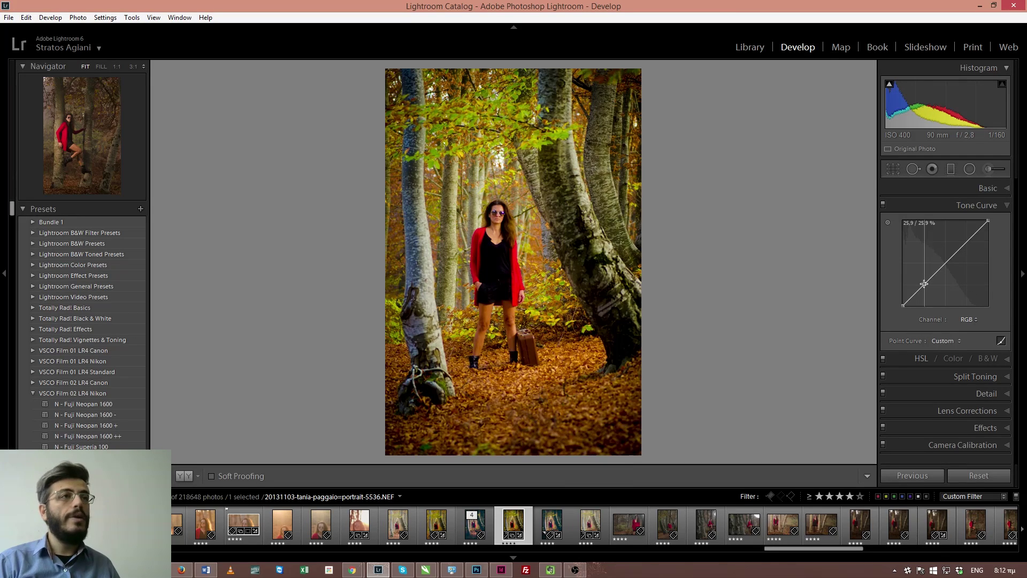
click(966, 243)
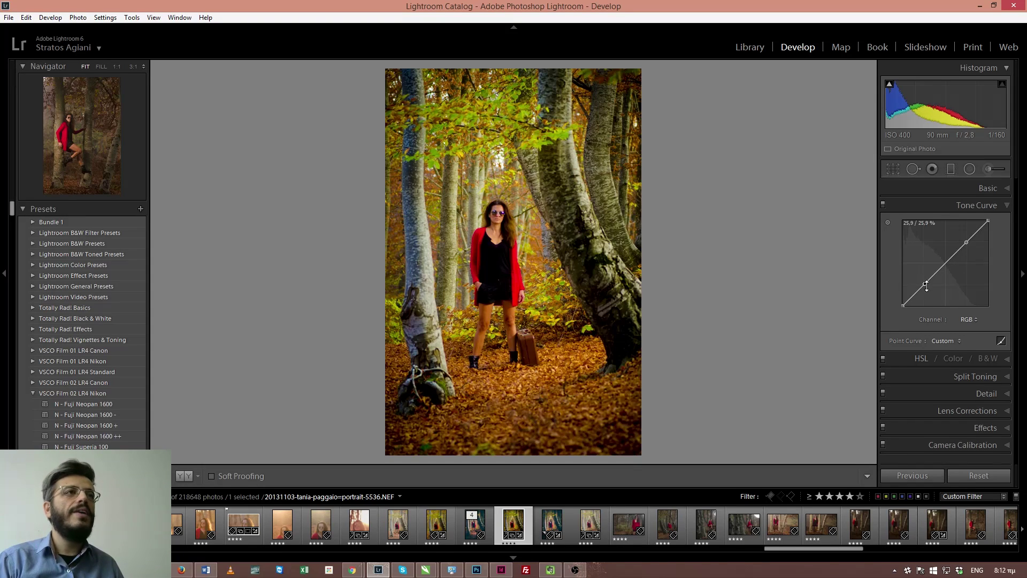
drag(926, 286, 924, 290)
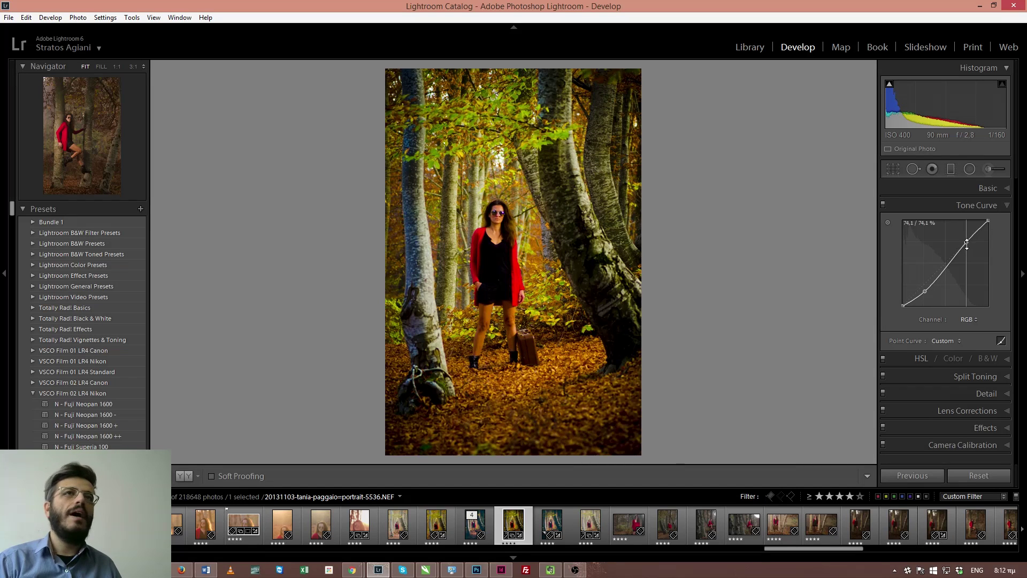
drag(967, 244, 968, 241)
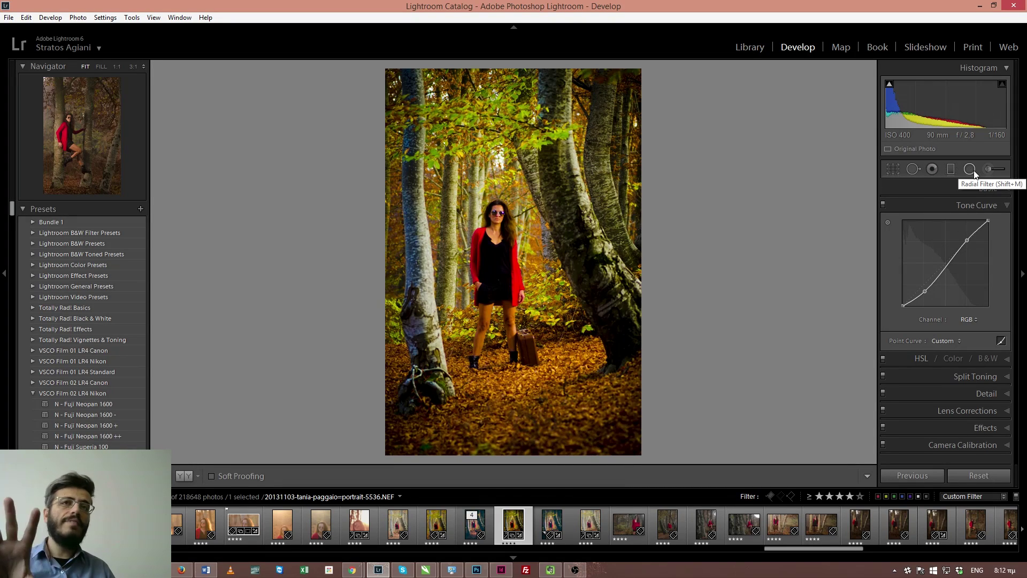
Cool the Basic white balance Temp from 6000 to 5523.
click(987, 188)
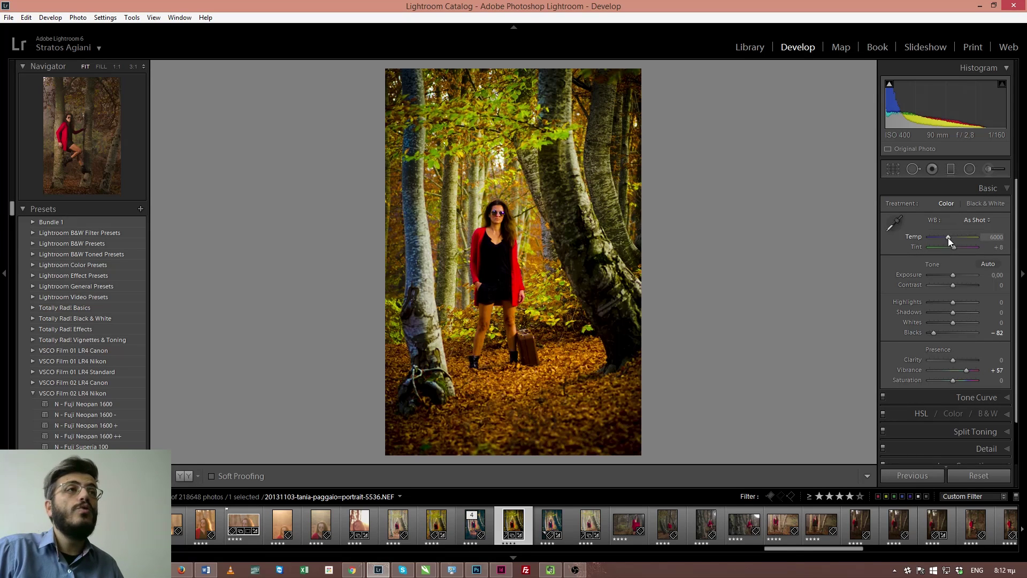
drag(948, 238, 946, 238)
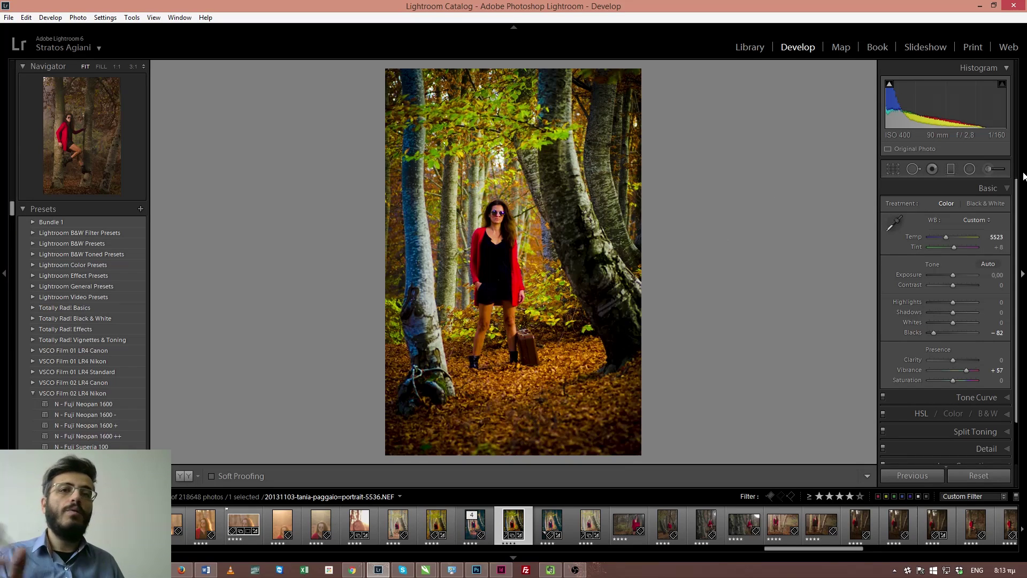
Paint an Auto Mask adjustment brush stroke over the woman's legs.
click(989, 170)
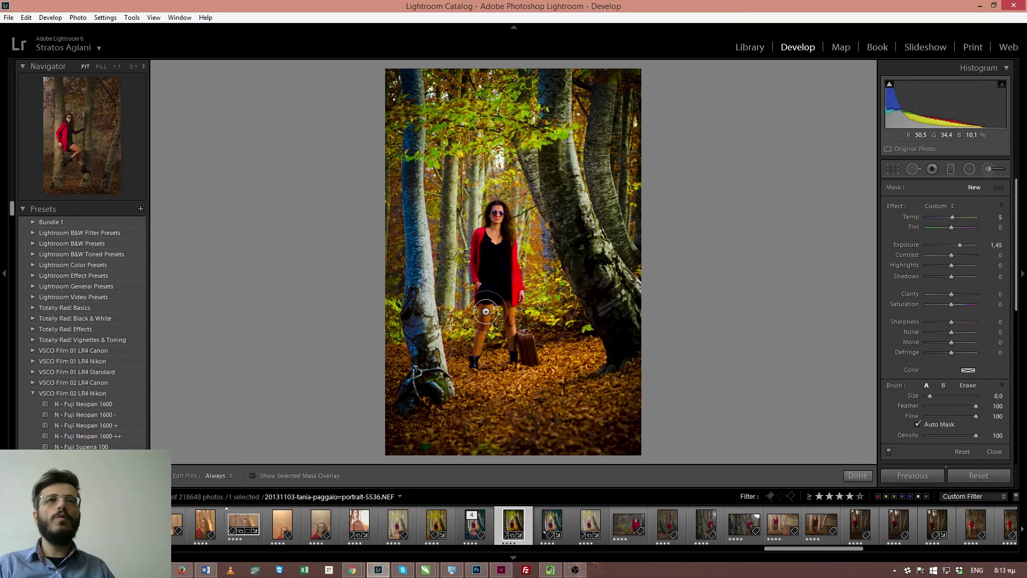
key(h)
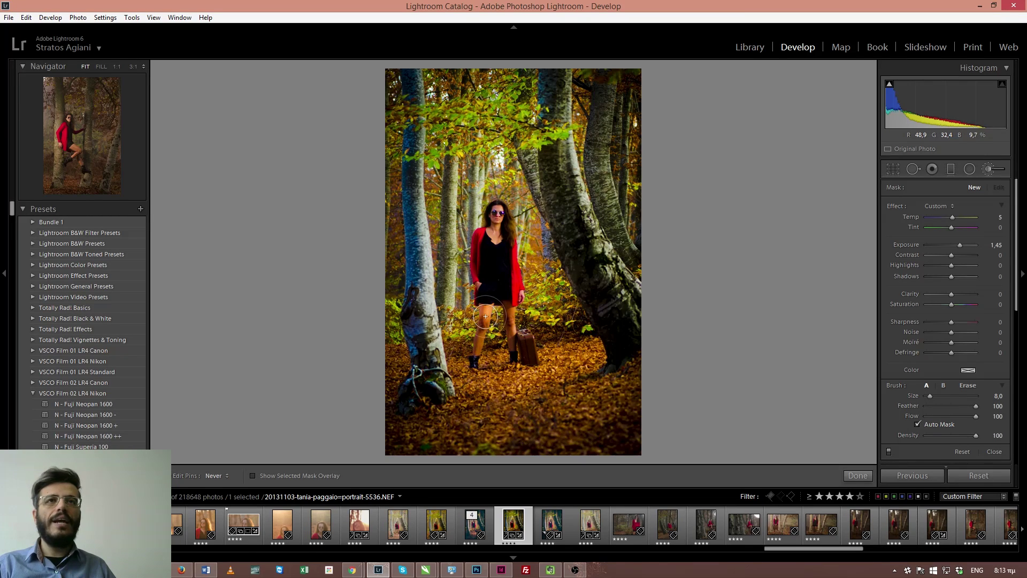
drag(481, 331, 484, 364)
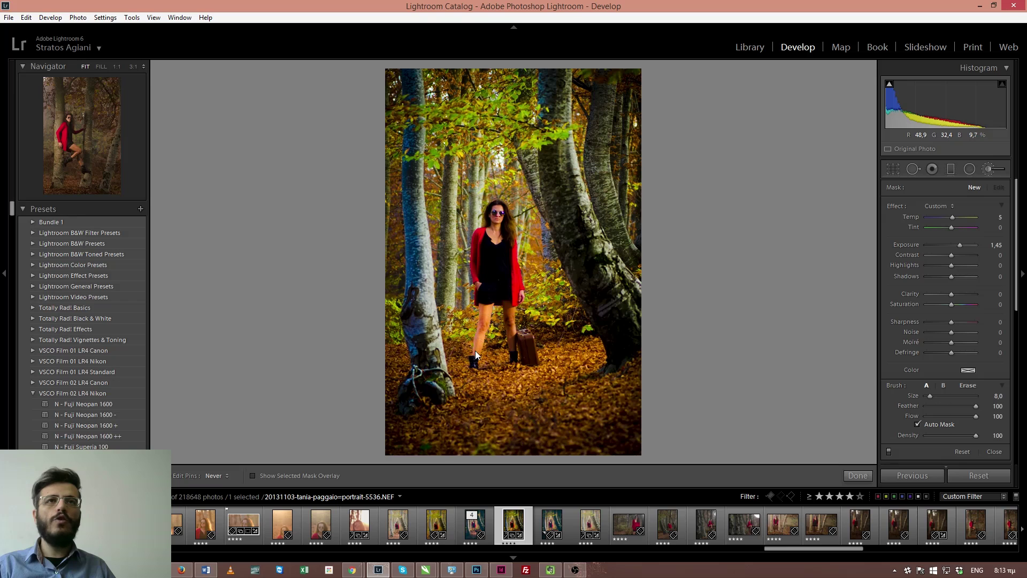
key(h)
click(918, 424)
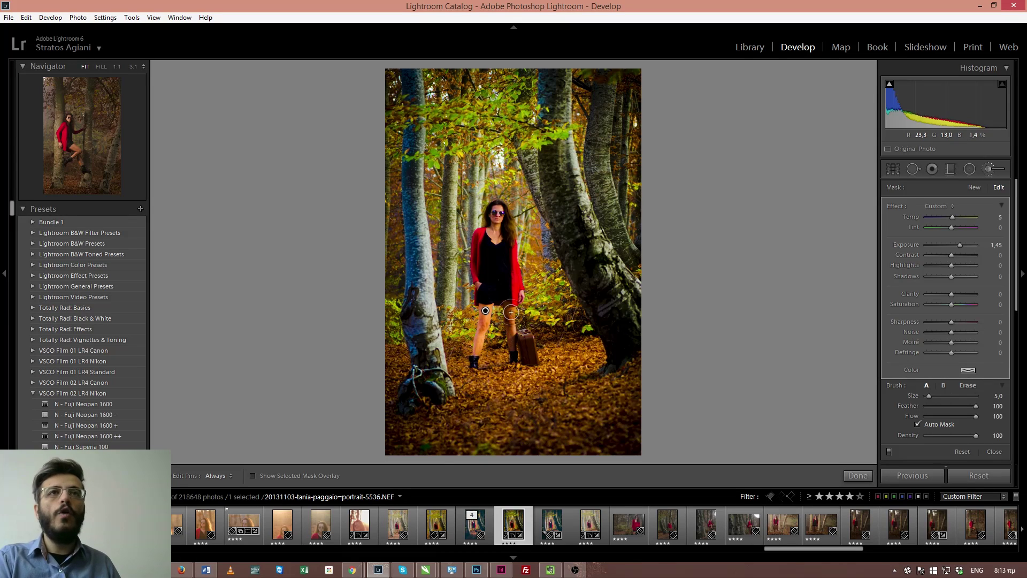
Set the legs brush adjustment's exposure to 0,31.
scroll(497, 315, down, 3)
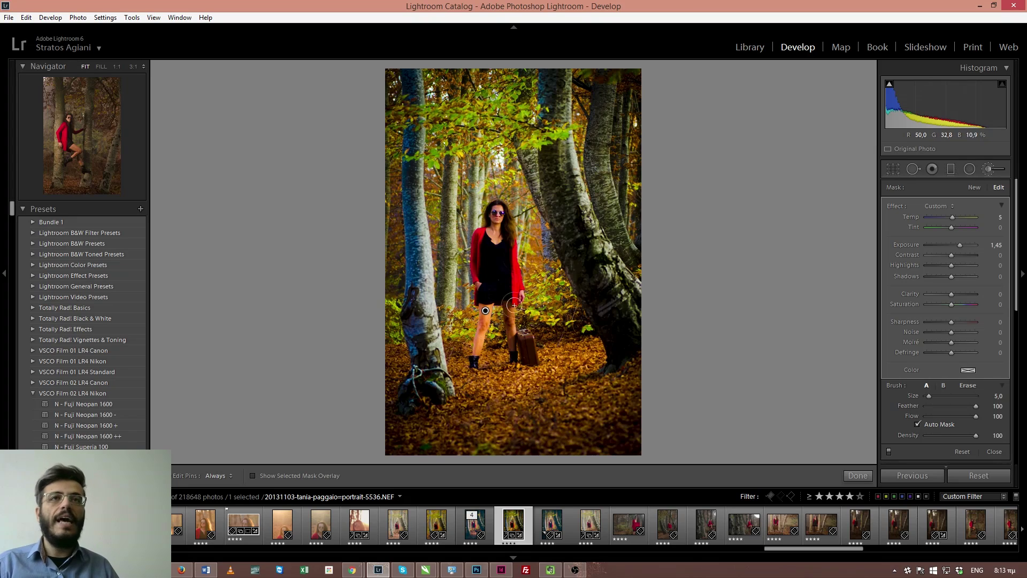
key(h)
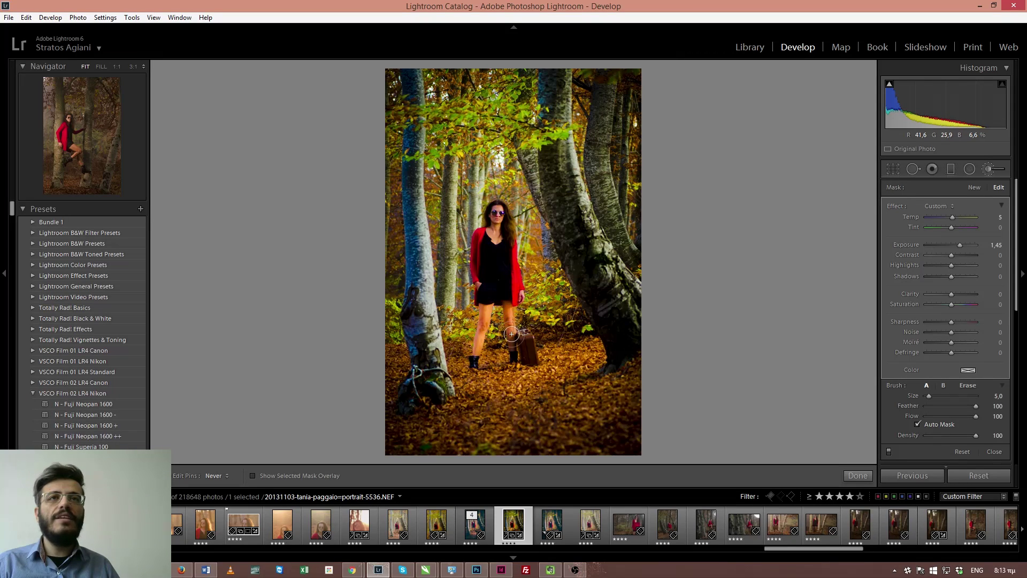
key(h)
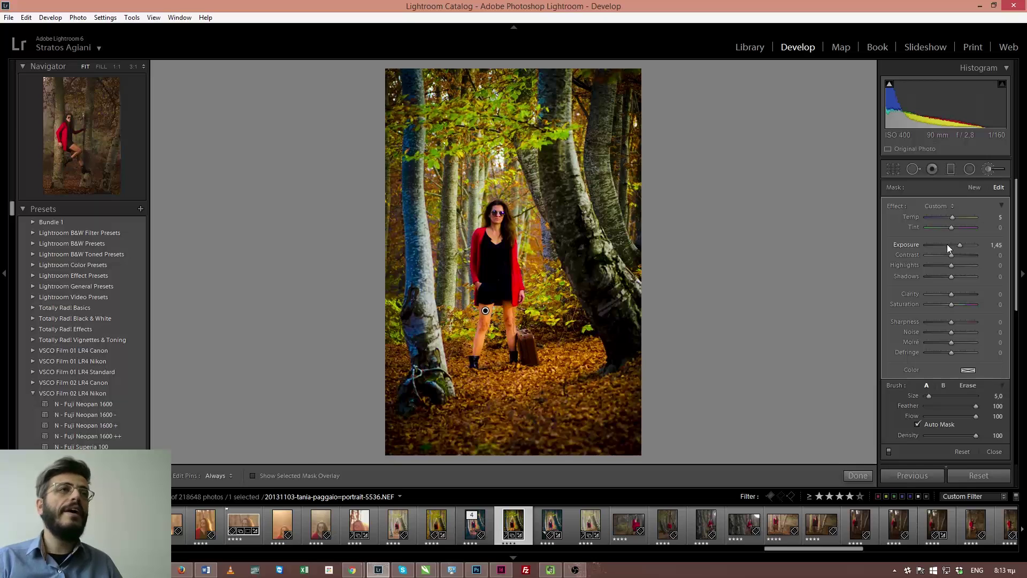
drag(959, 246, 961, 245)
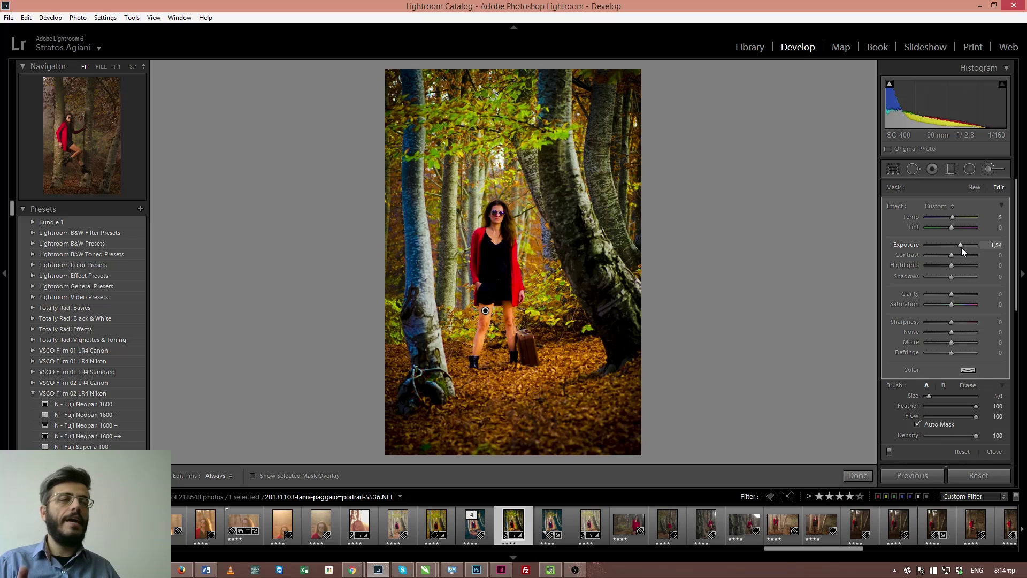
drag(959, 245, 952, 245)
key(ctrl+z)
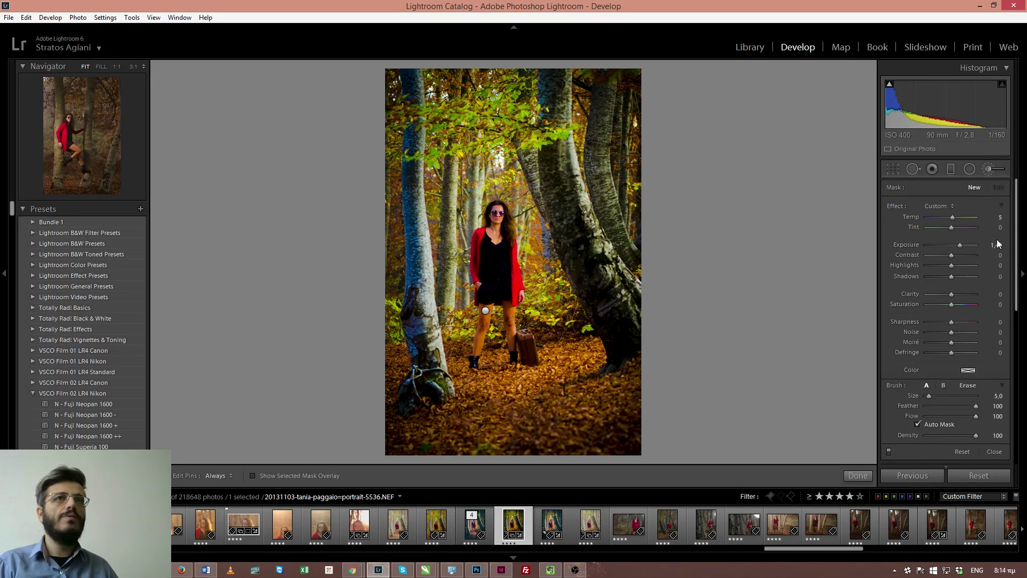
Select the legs brush pin and set its Exposure to exactly 0.
click(485, 310)
click(996, 245)
text(0)
key(Return)
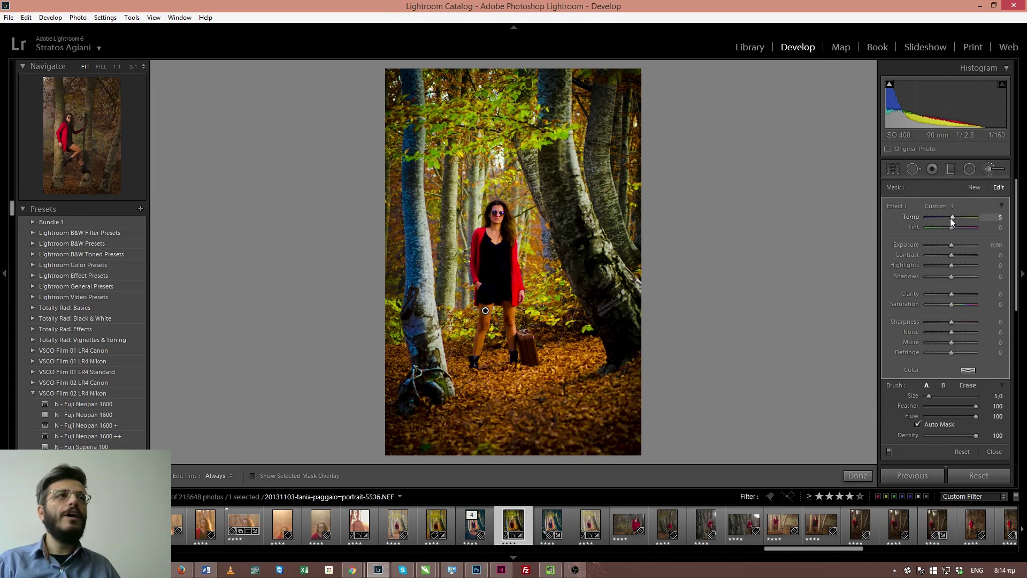
Give the legs adjustment Temp −12, Tint 10 and Saturation −3, then close the brush.
drag(951, 217, 934, 223)
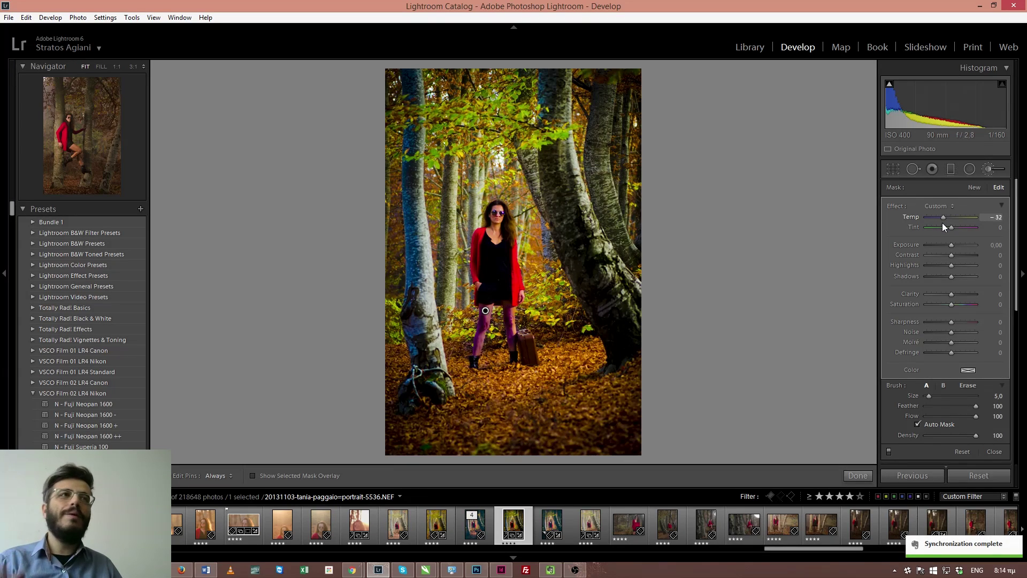
drag(944, 223, 954, 222)
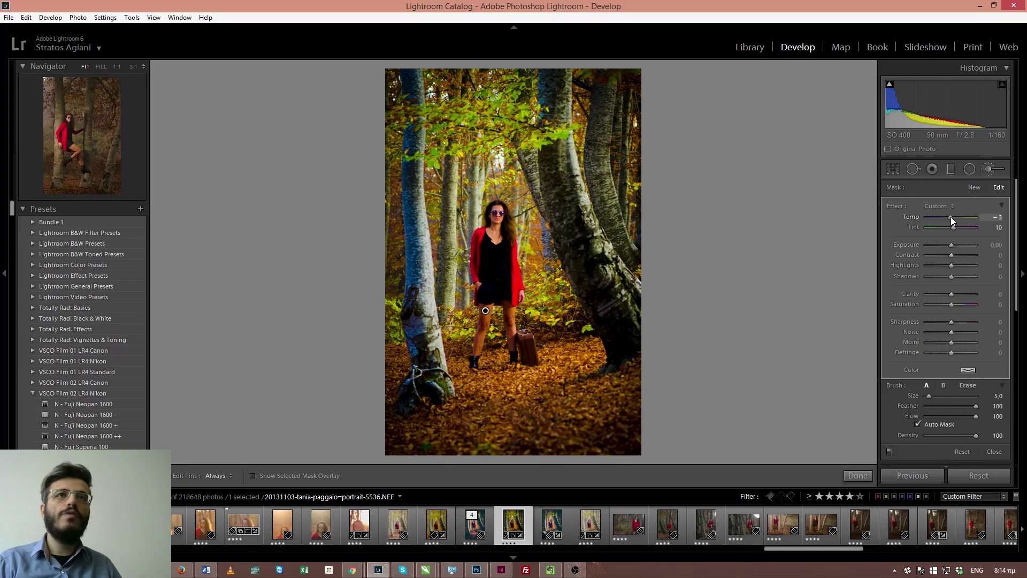
drag(951, 216, 949, 218)
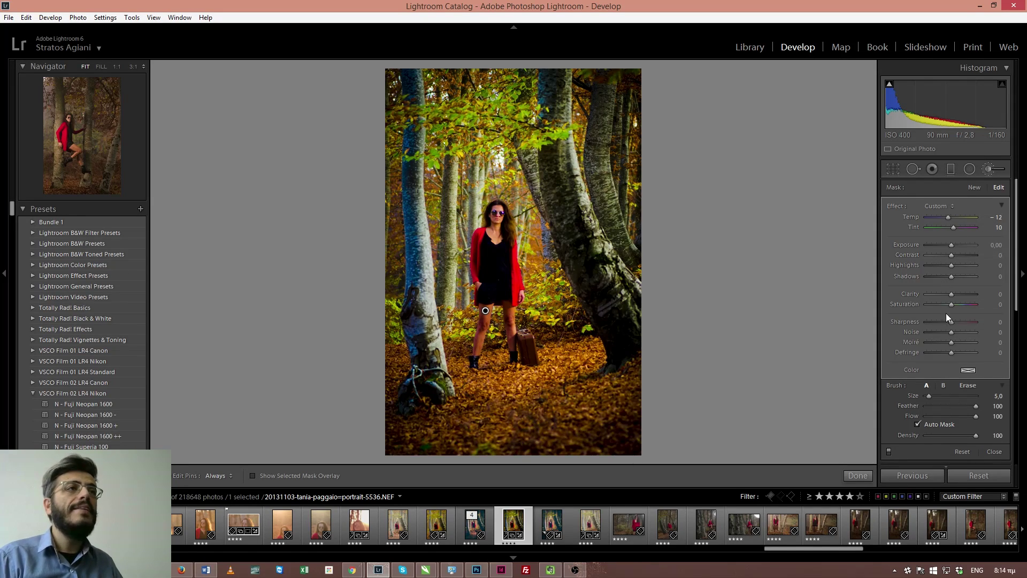
drag(951, 304, 949, 305)
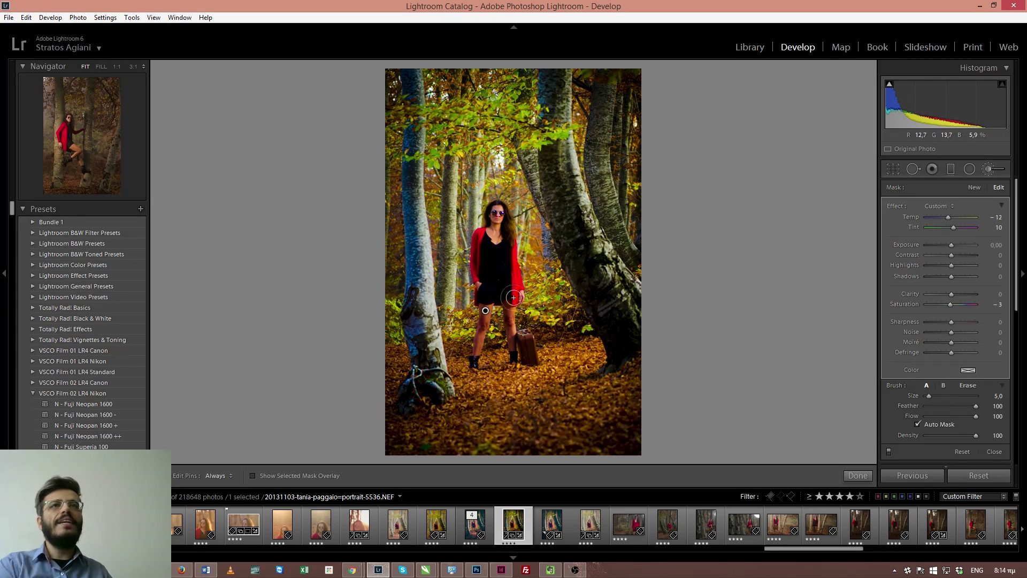
key(Delete)
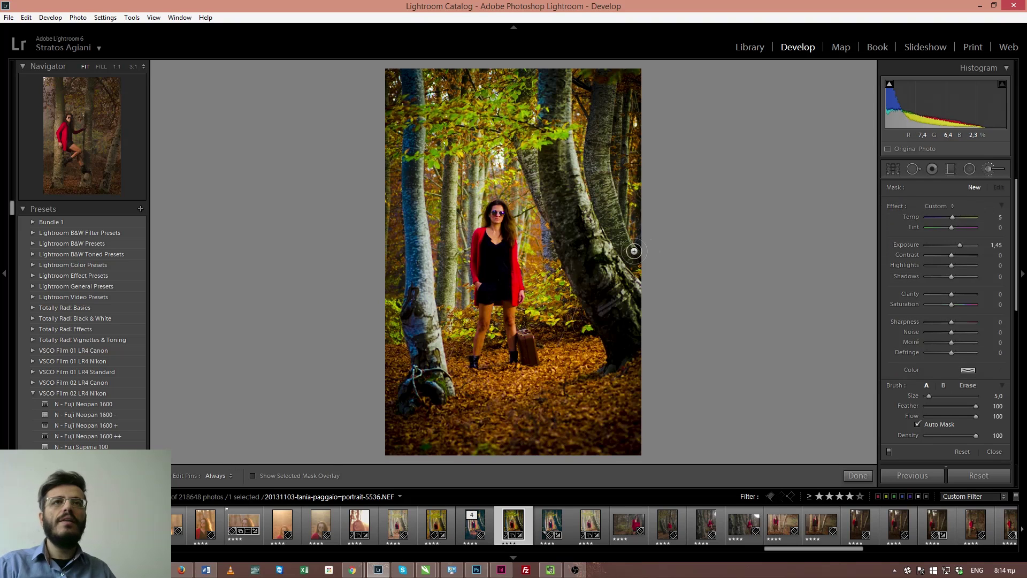
key(ctrl+z)
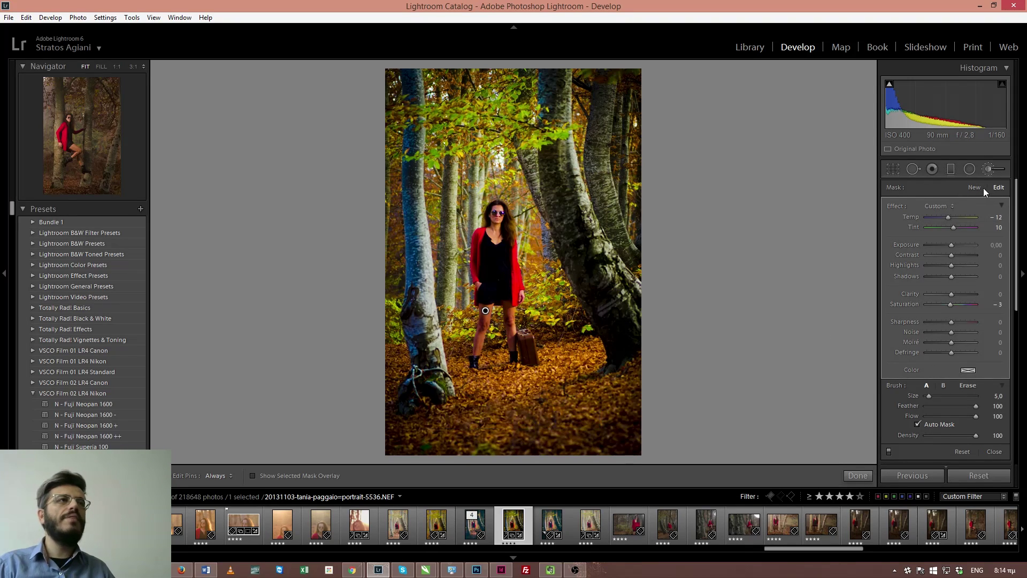
click(987, 169)
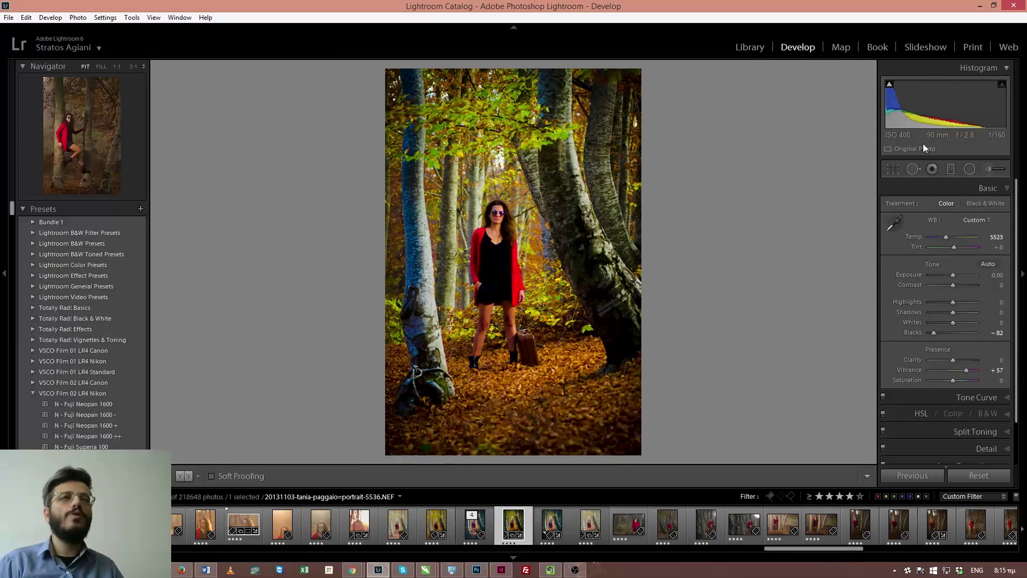
Raise global Exposure to +0,68 after trying +0,34 and resetting it.
scroll(971, 291, down, 2)
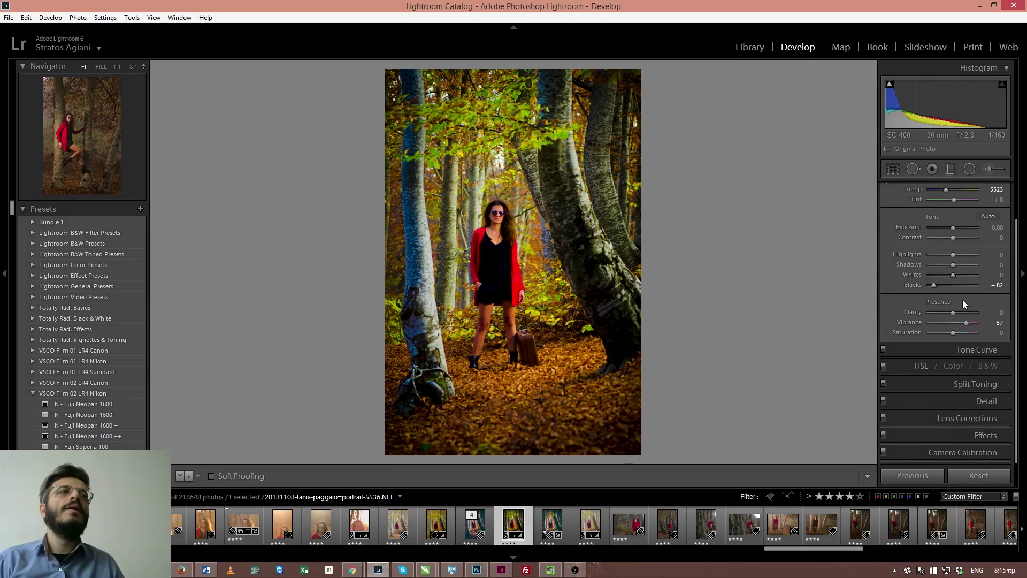
scroll(949, 307, up, 2)
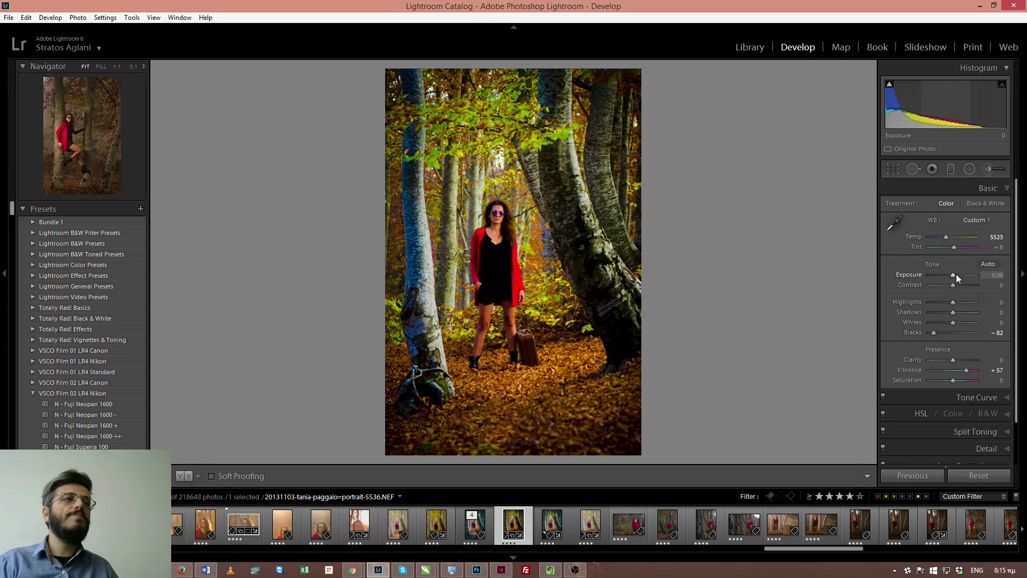
drag(951, 275, 958, 288)
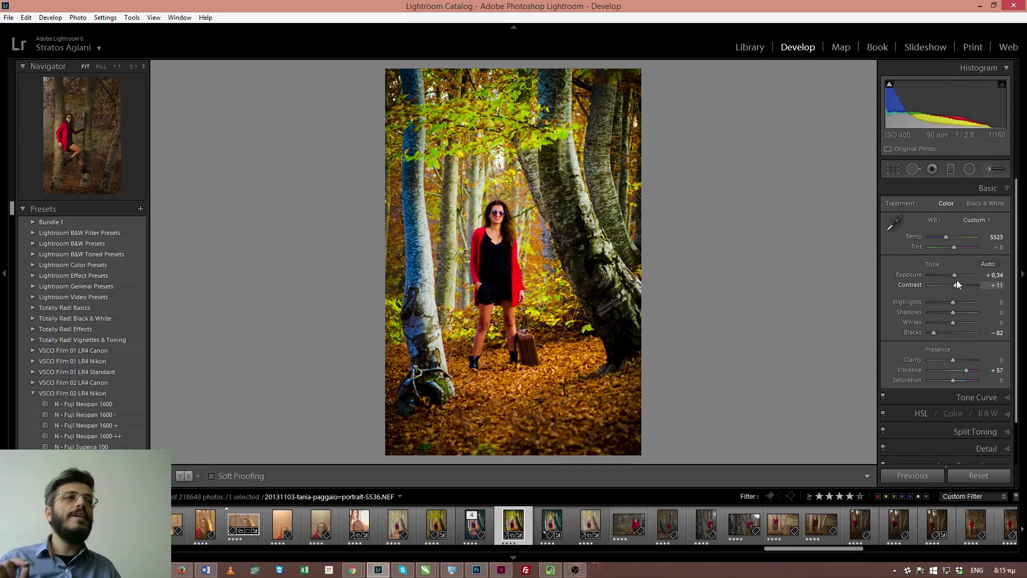
double_click(953, 275)
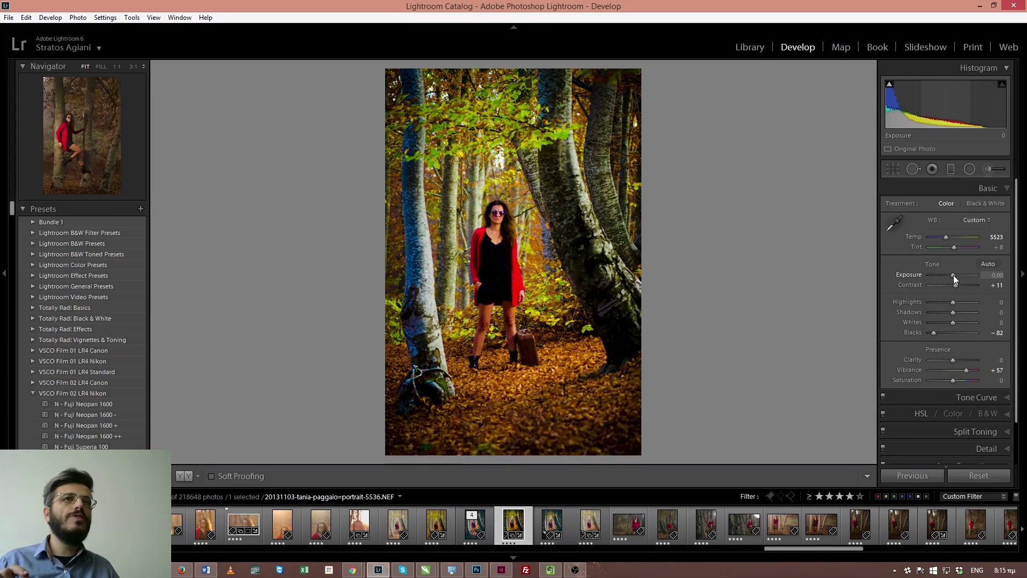
drag(954, 275, 957, 274)
scroll(916, 357, down, 2)
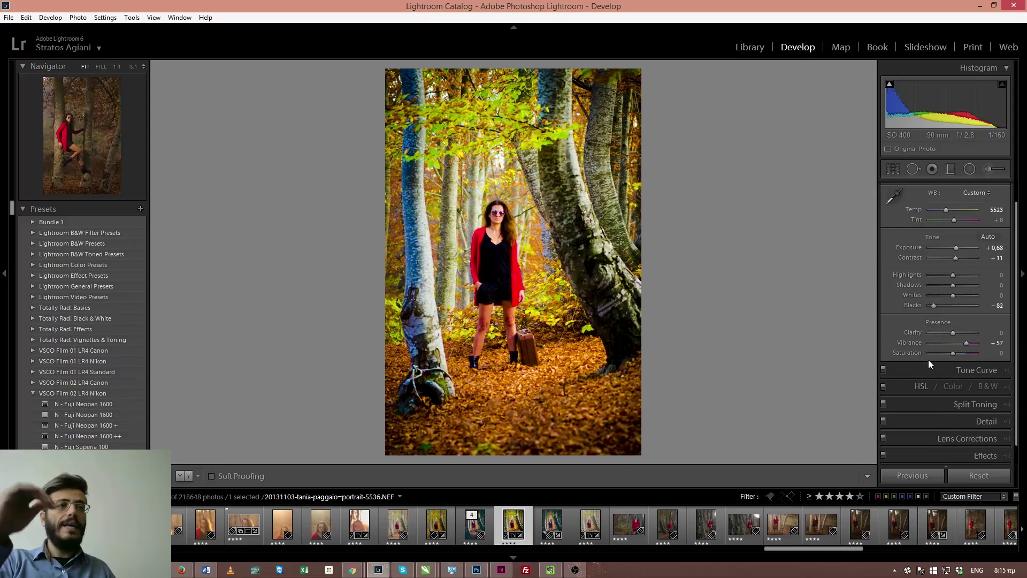
Strengthen the post-crop vignette to Amount −48 and Midpoint 5.
click(986, 432)
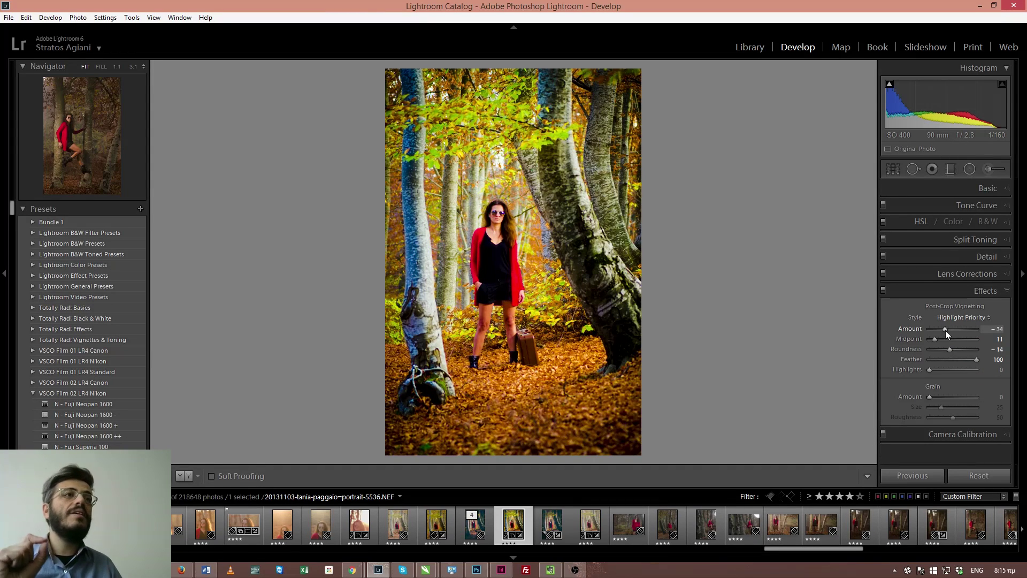
drag(946, 330, 931, 339)
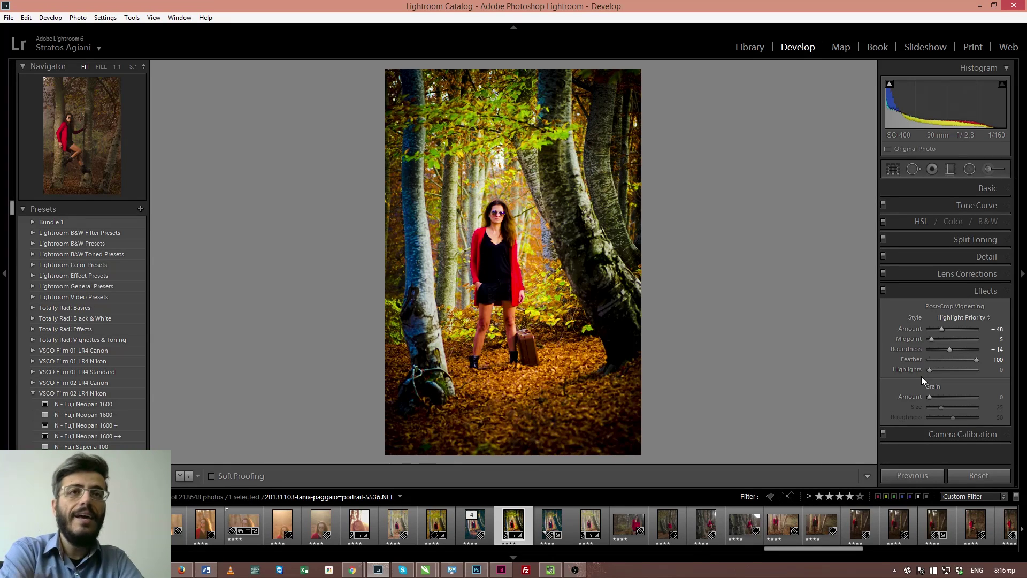
Switch to the Library grid and adjust the thumbnail size.
key(ctrl+f)
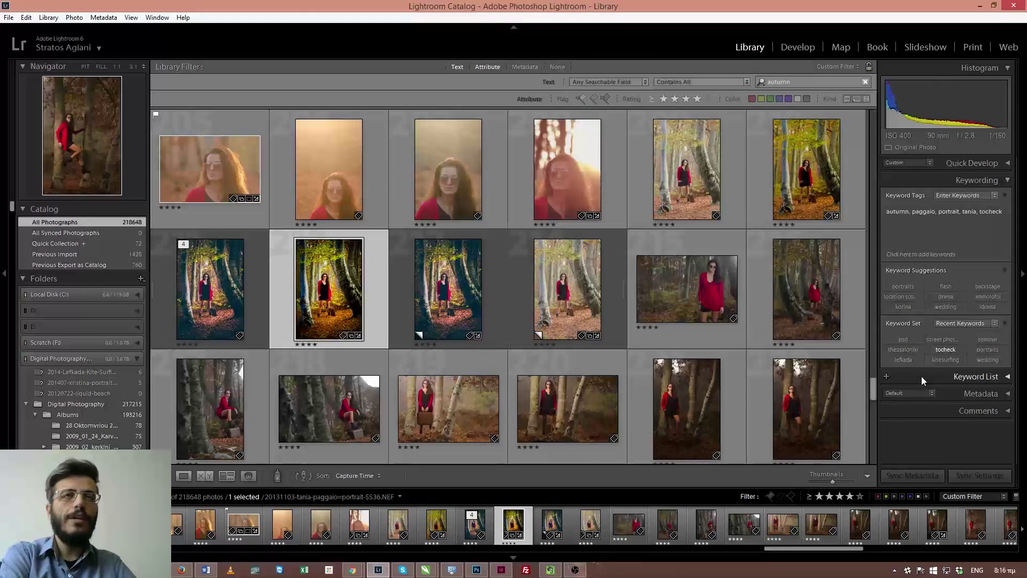
click(843, 483)
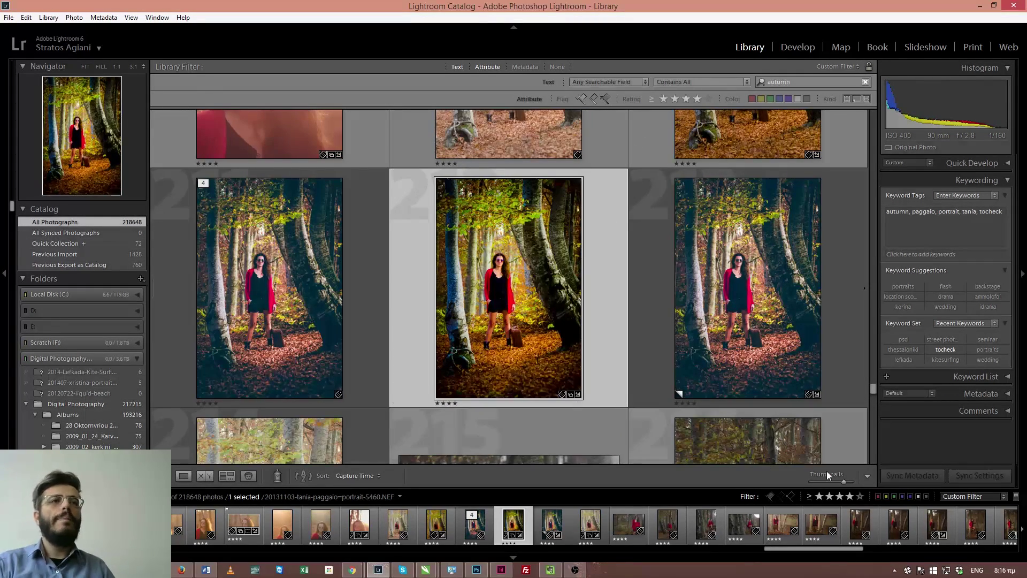
click(837, 483)
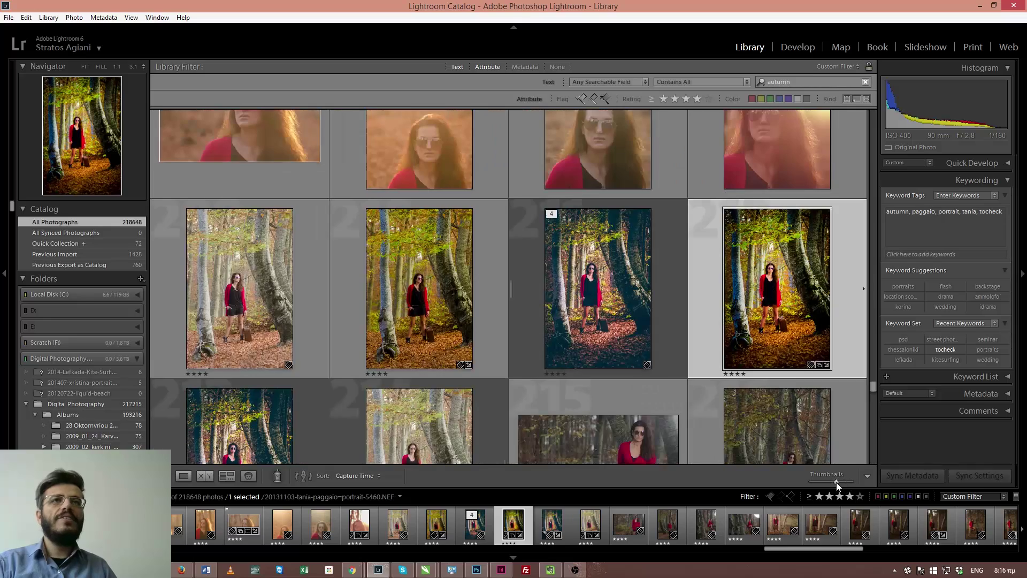
Open Develop Settings > Copy Settings for the edited autumn forest photo.
right_click(789, 298)
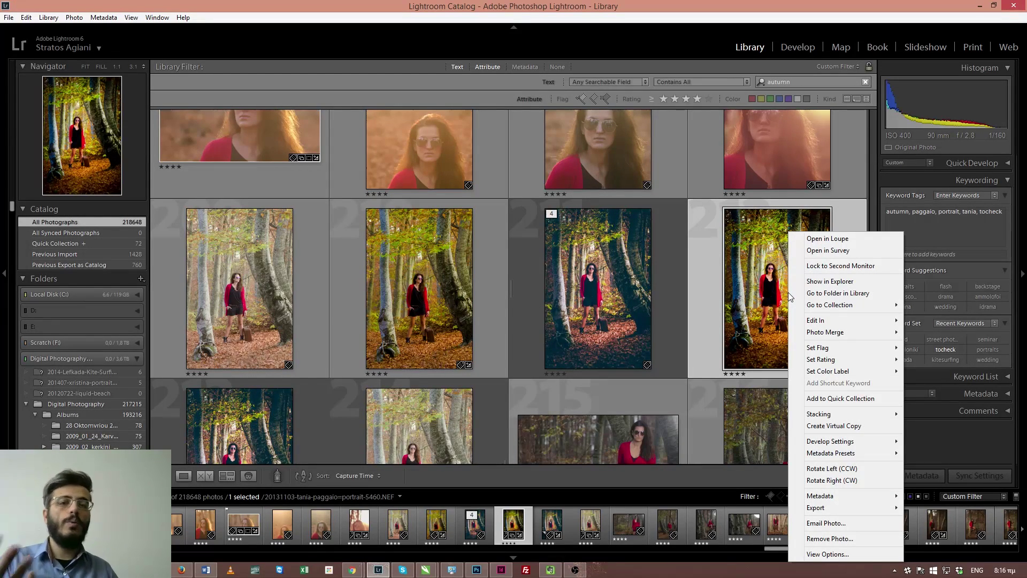
click(749, 248)
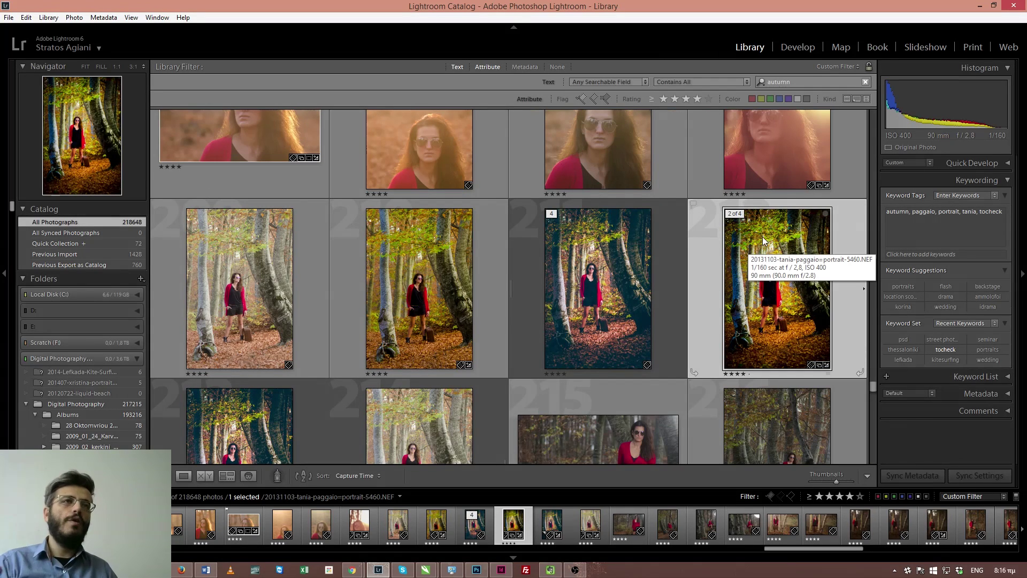
right_click(762, 236)
mouse_move(833, 442)
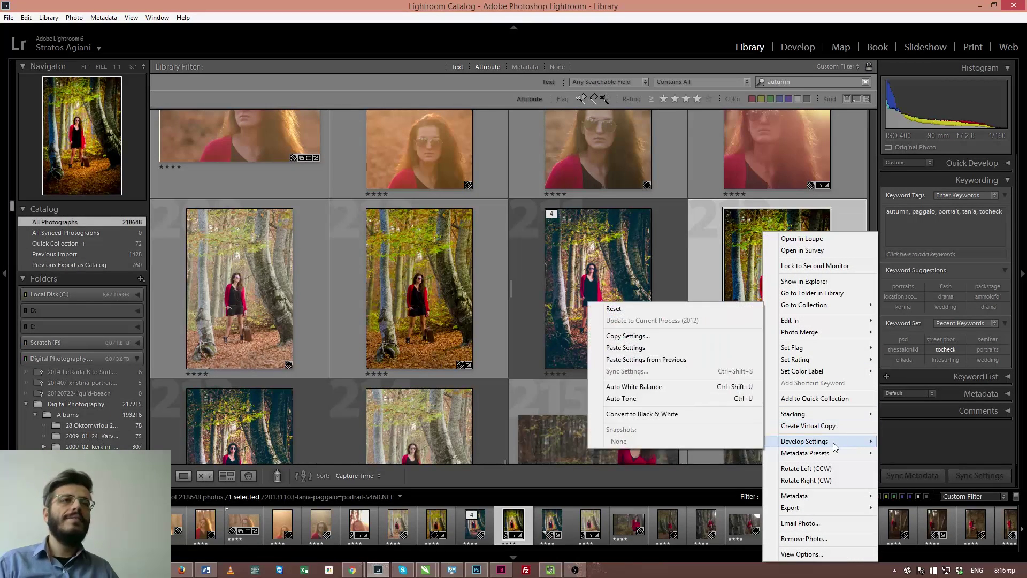
click(628, 336)
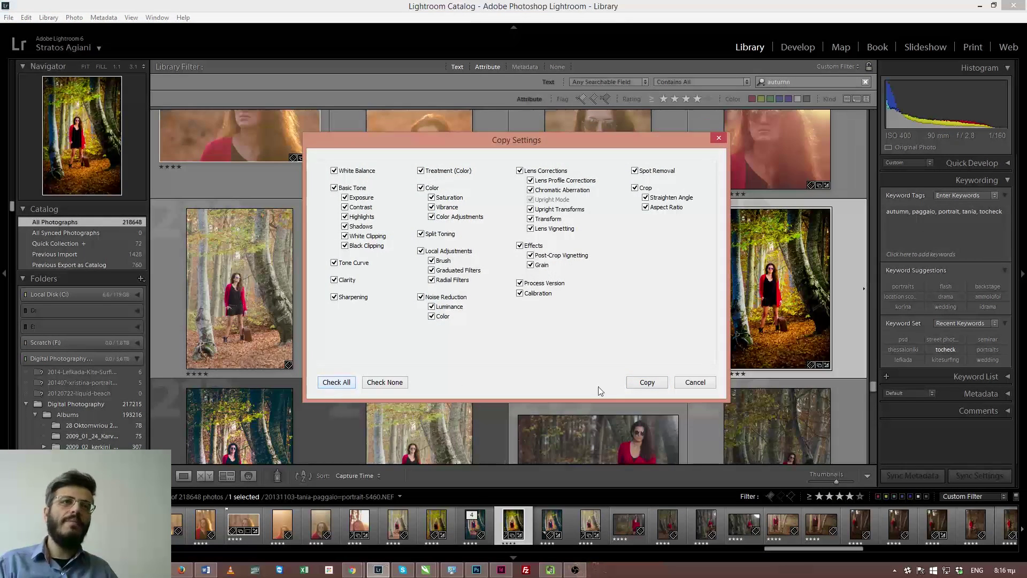
Copy all develop settings, then select four forest portraits, including the dark one.
click(647, 383)
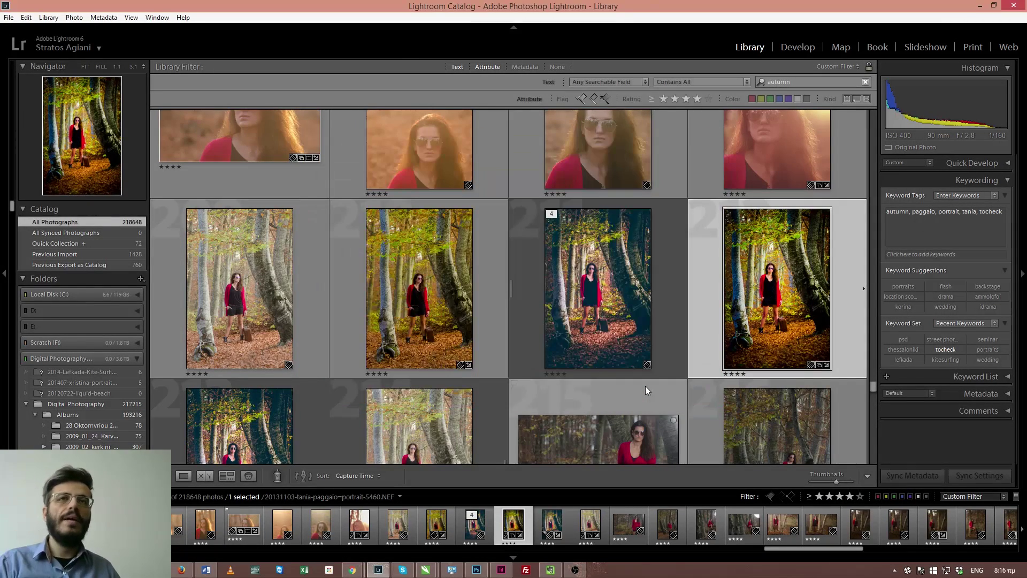
click(272, 293)
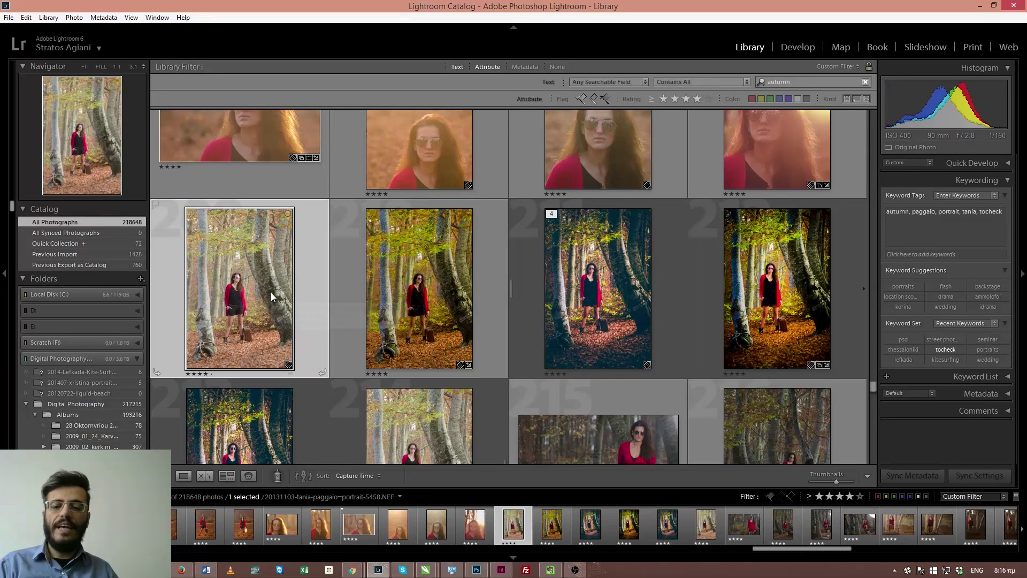
shift+click(411, 289)
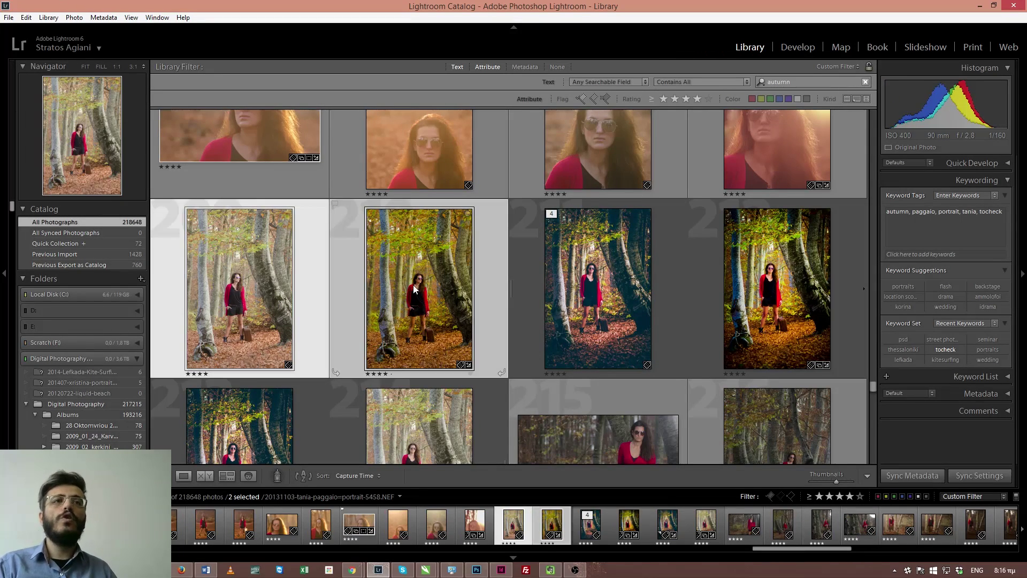
scroll(415, 288, down, 2)
ctrl+click(422, 336)
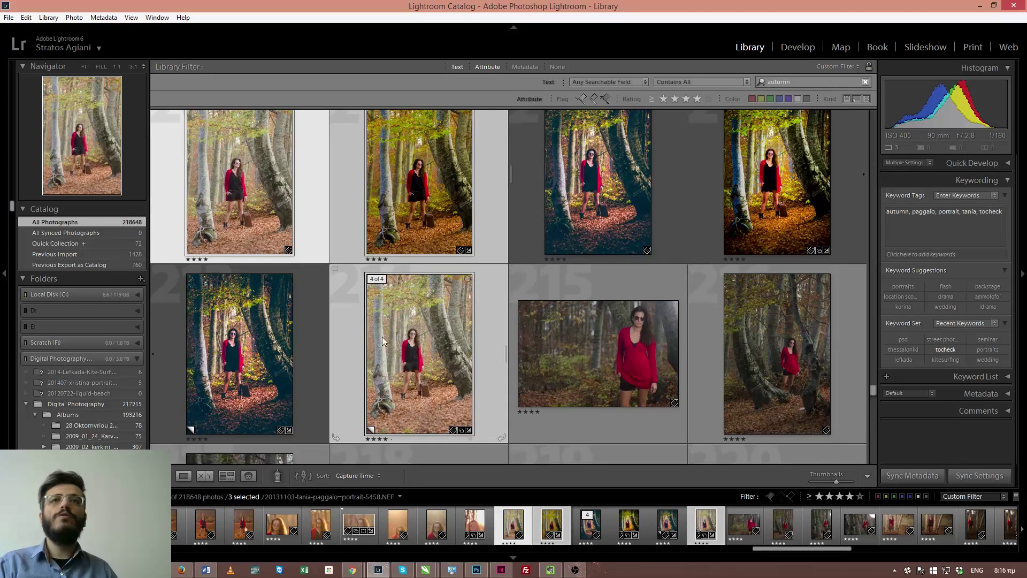
scroll(536, 248, up, 2)
ctrl+click(589, 292)
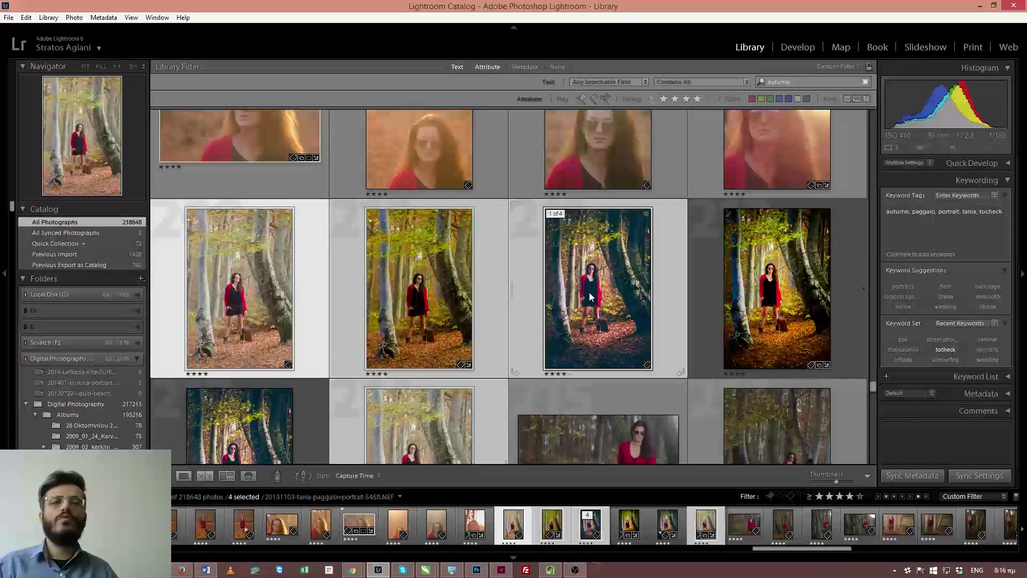
Paste the copied develop settings onto the four selected portraits.
right_click(589, 294)
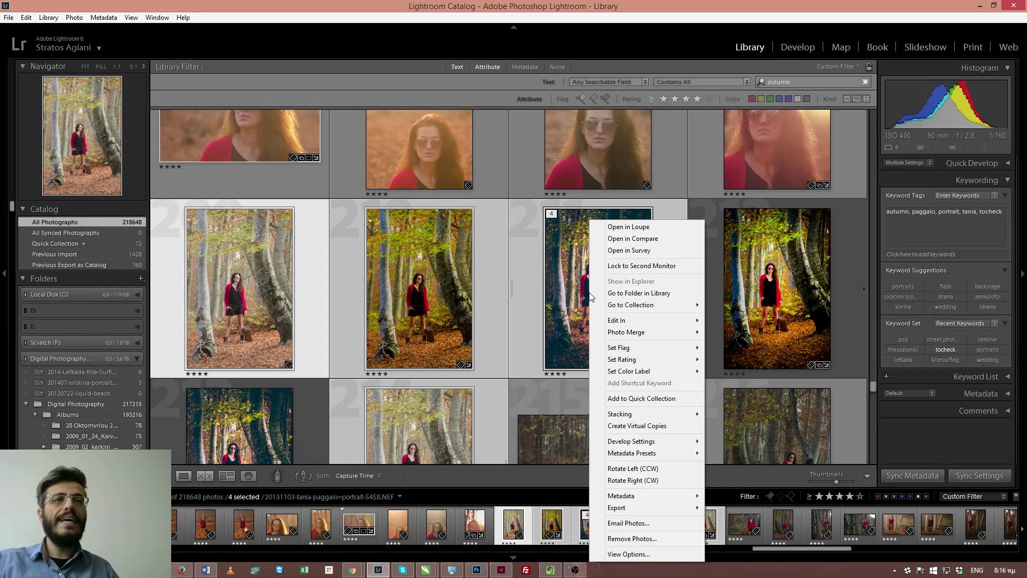
mouse_move(615, 445)
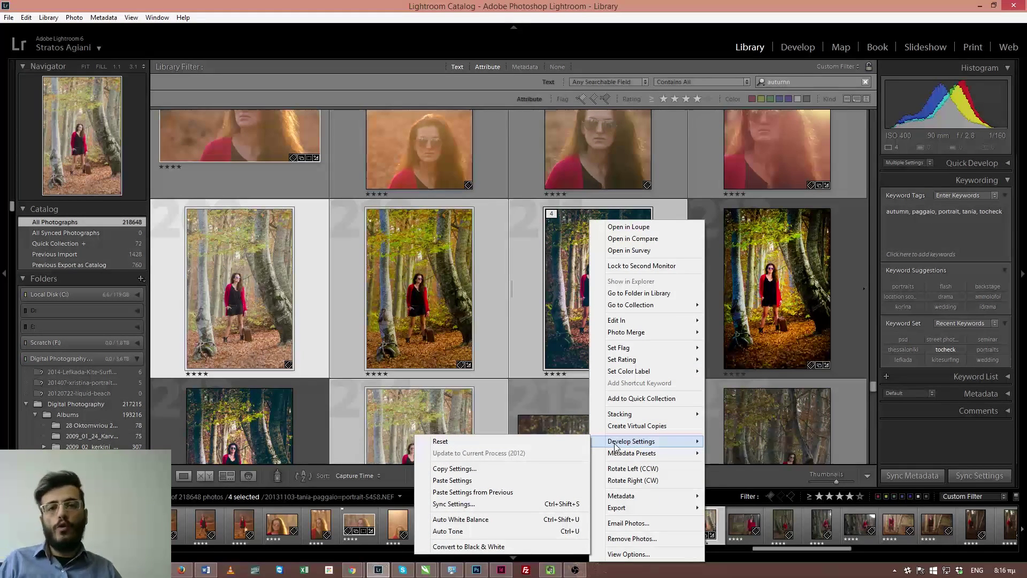
click(471, 482)
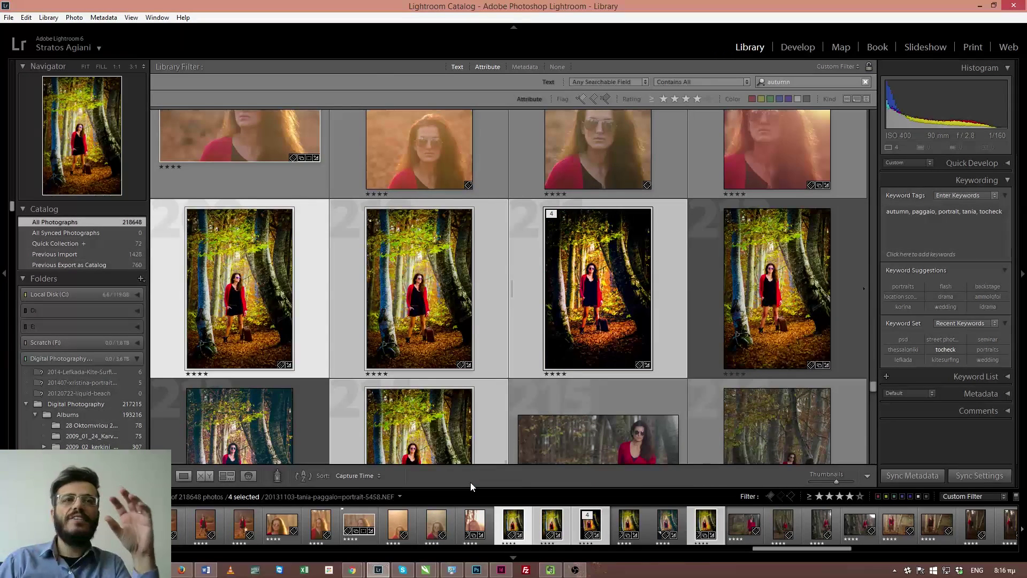
scroll(544, 323, down, 2)
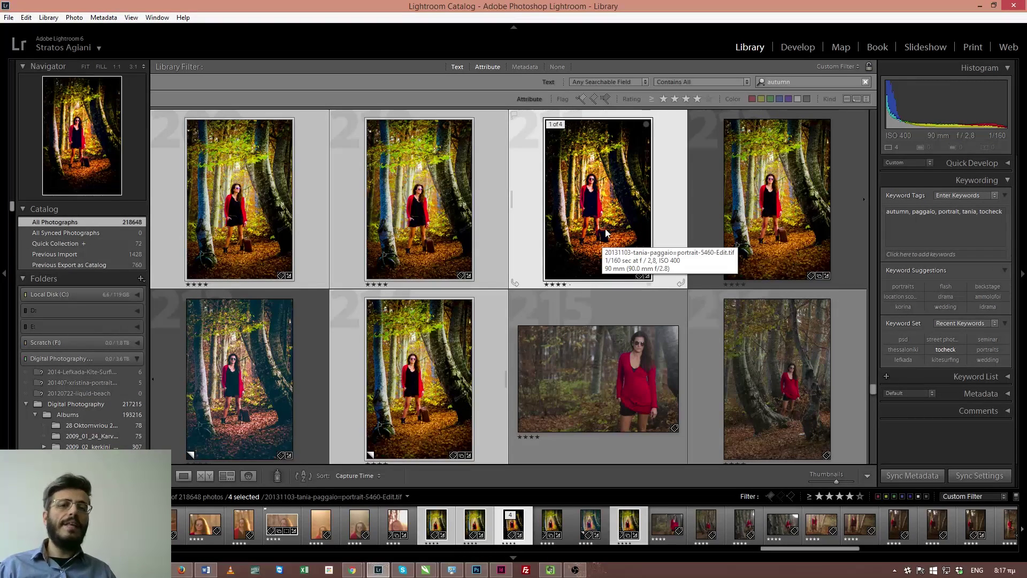
key(d)
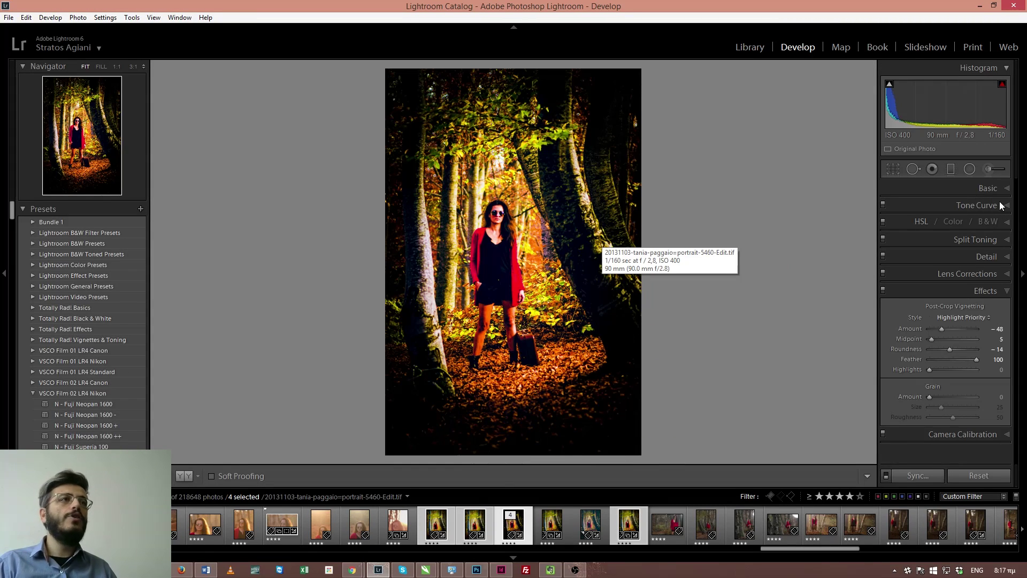
click(1006, 189)
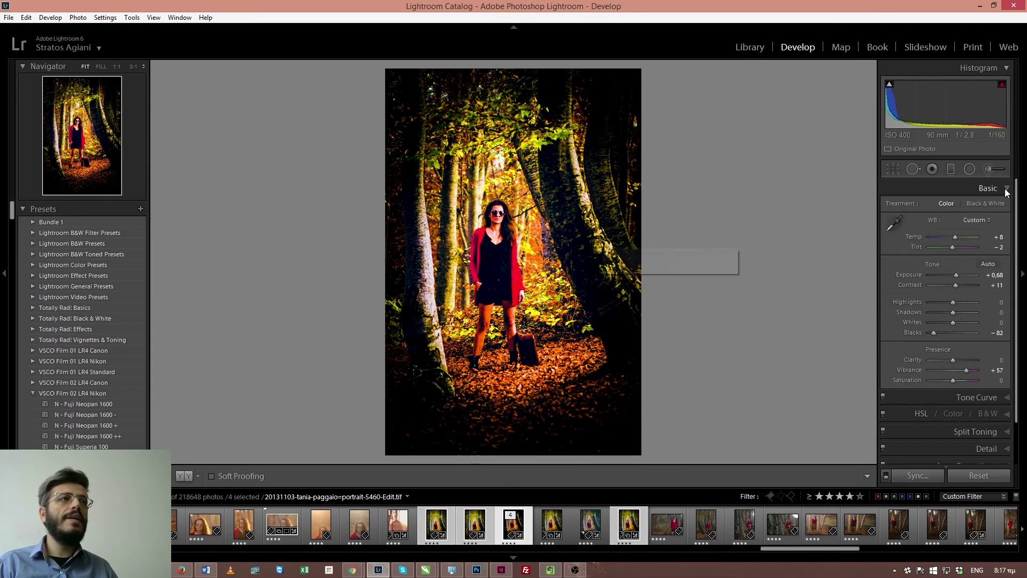
click(1007, 401)
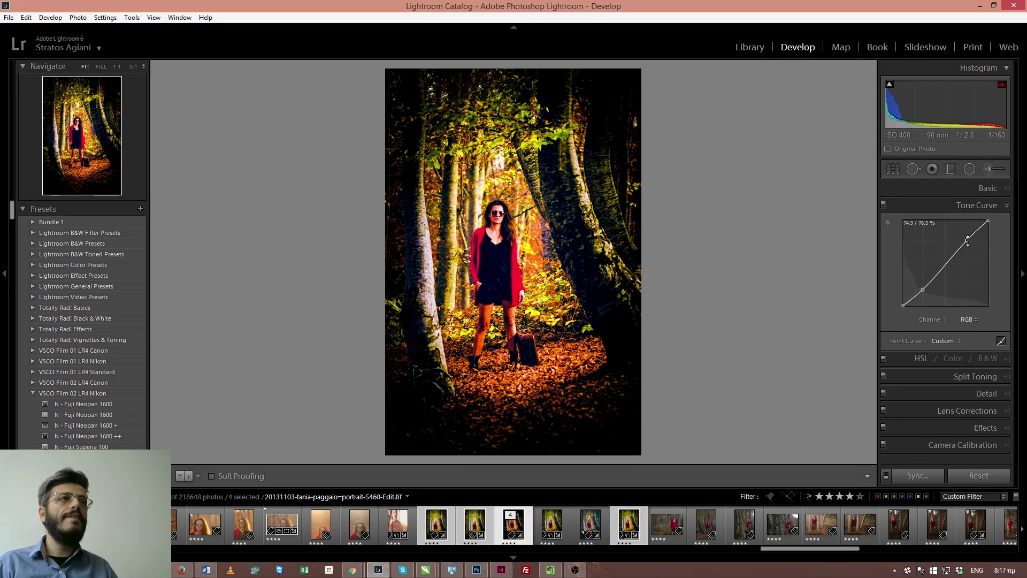
click(1006, 205)
click(1006, 189)
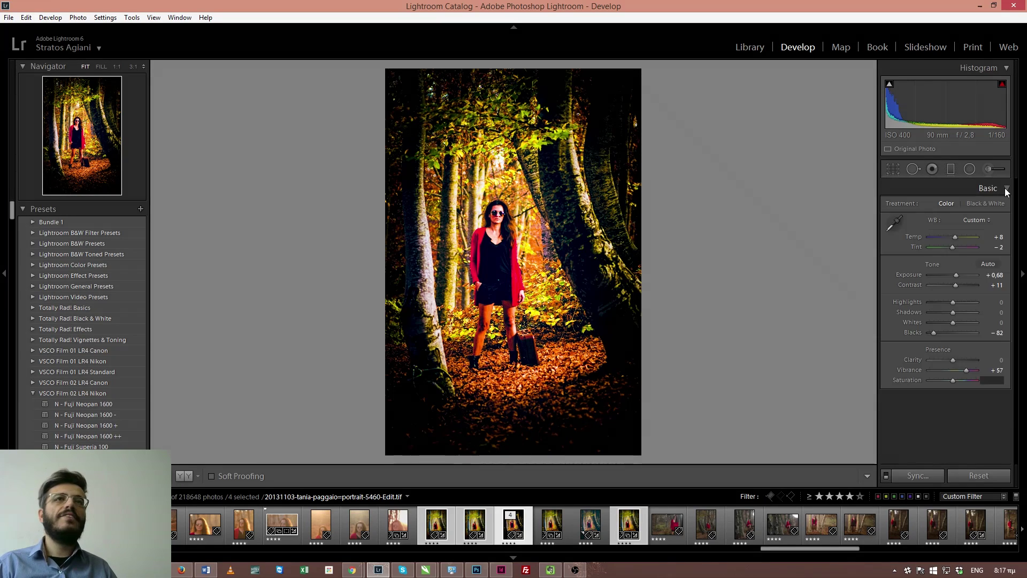
click(1007, 190)
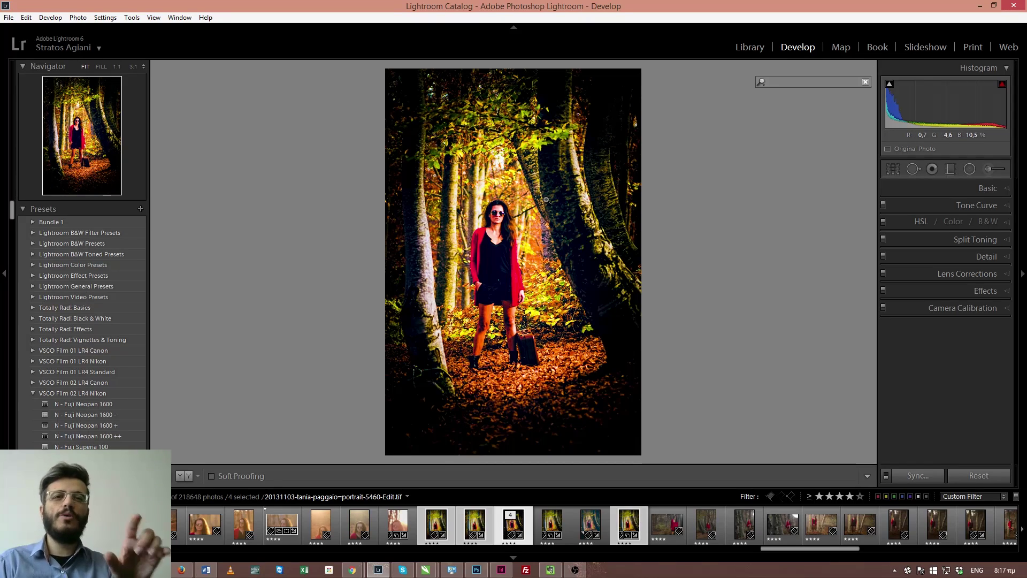
key(g)
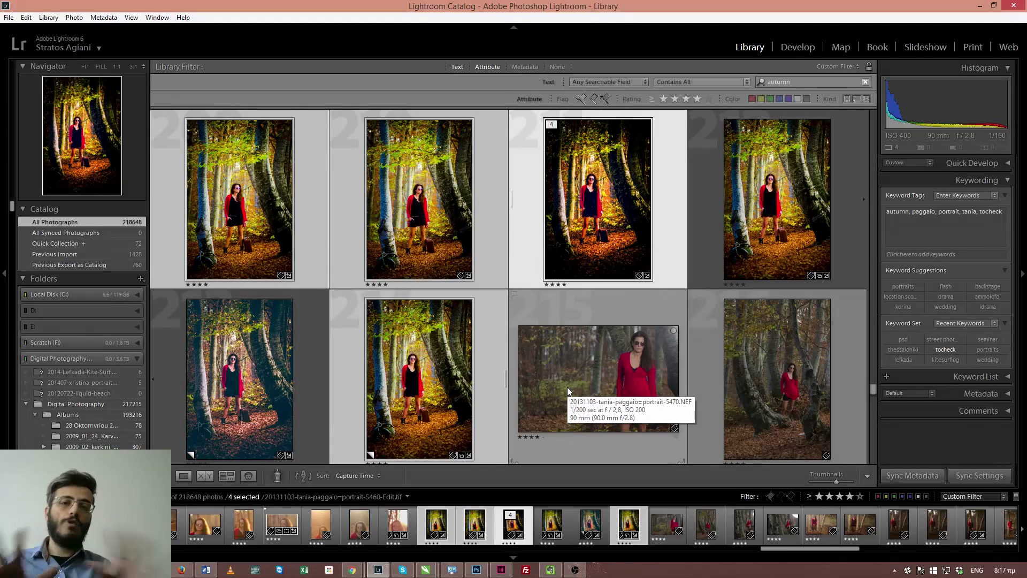
Paste the copied develop settings onto photos 215, 216 and 219.
click(562, 384)
ctrl+click(767, 345)
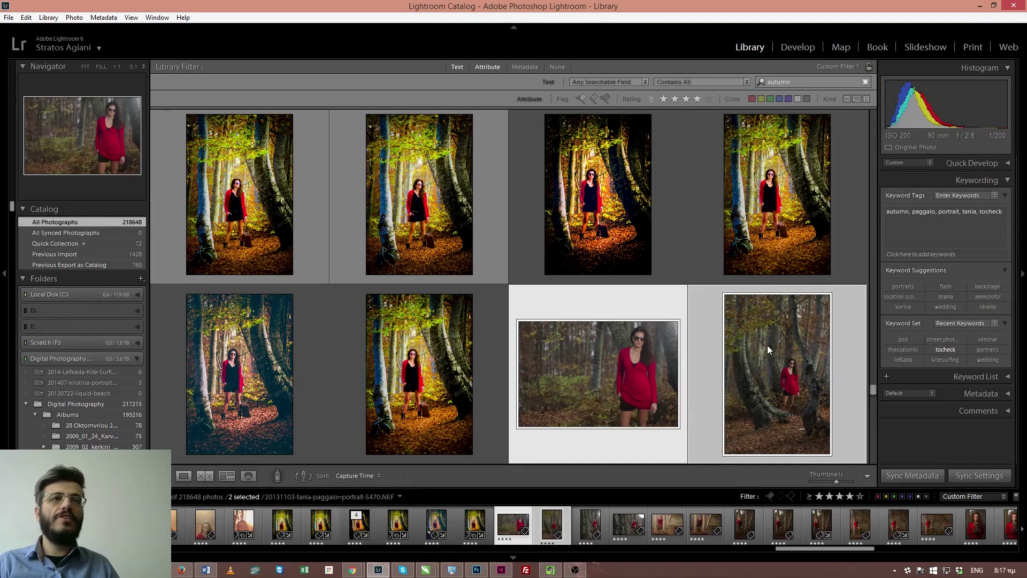
scroll(767, 345, down, 4)
ctrl+click(613, 325)
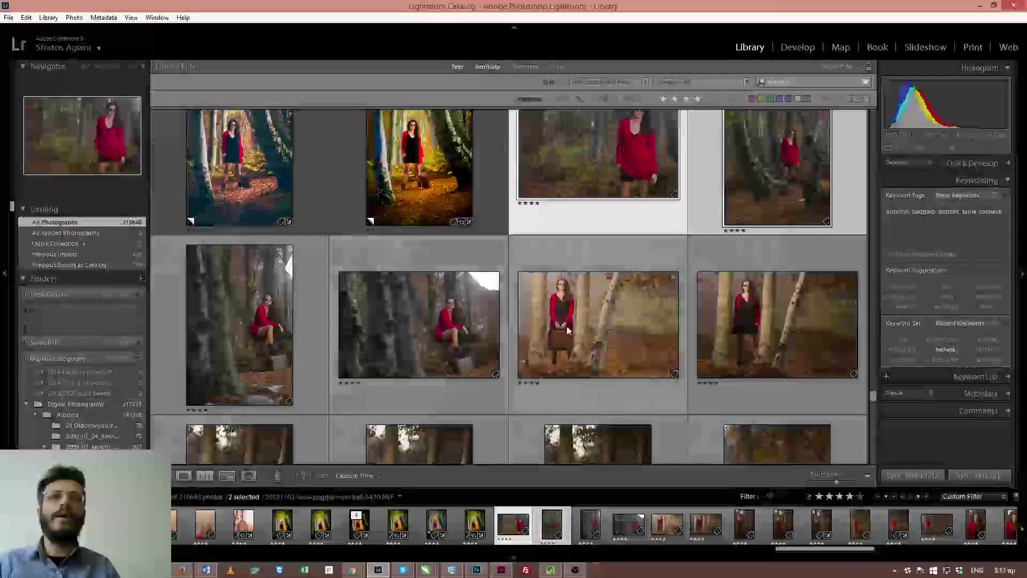
right_click(613, 325)
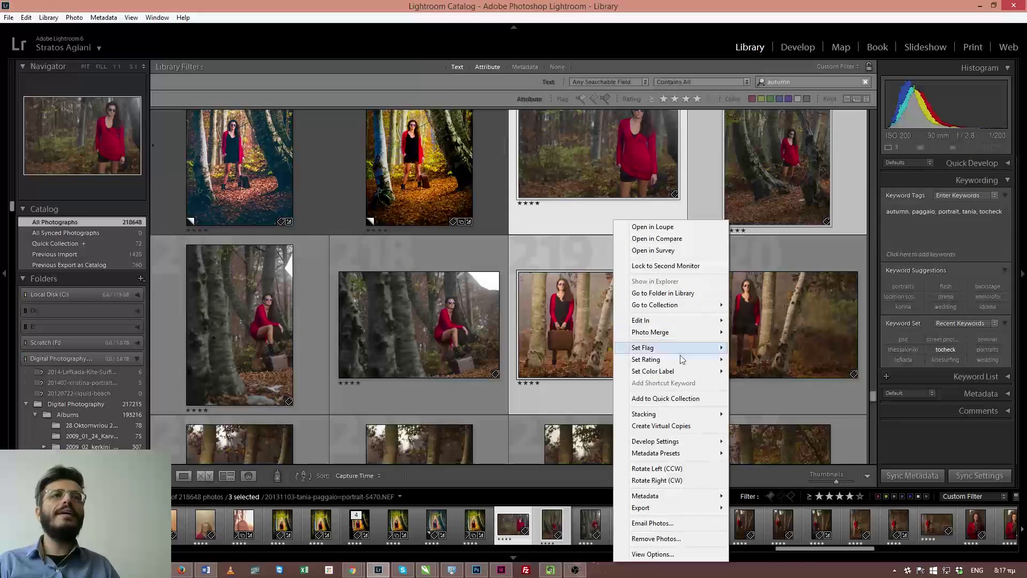
mouse_move(671, 444)
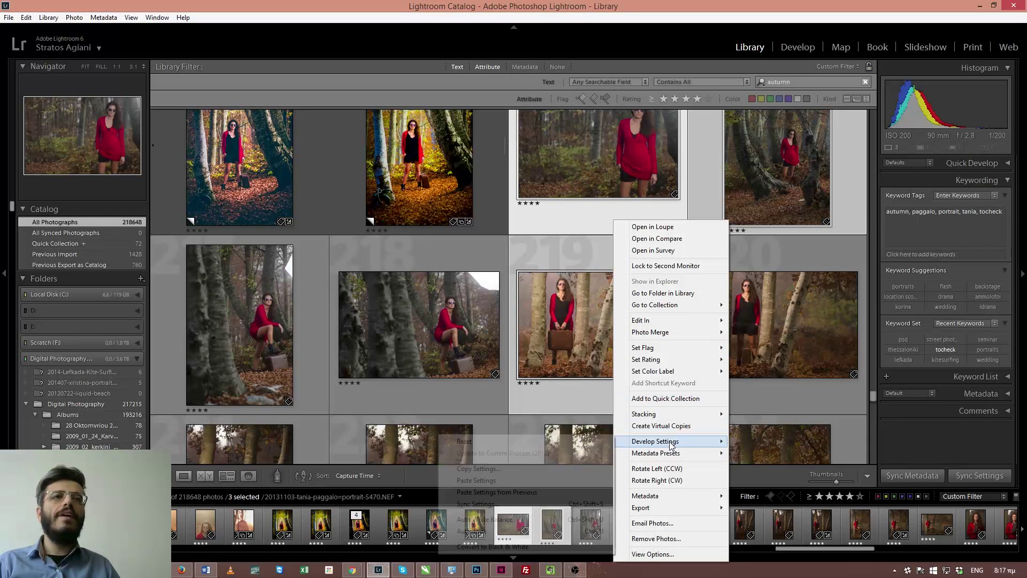
click(525, 481)
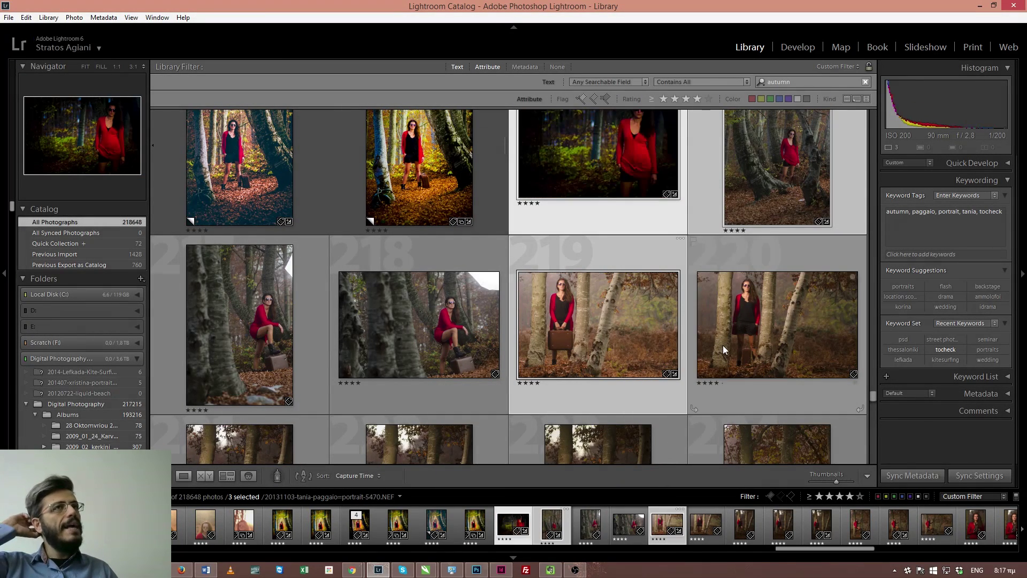
Open the dark forest portrait 5471 in the Develop module.
scroll(724, 346, up, 2)
click(779, 241)
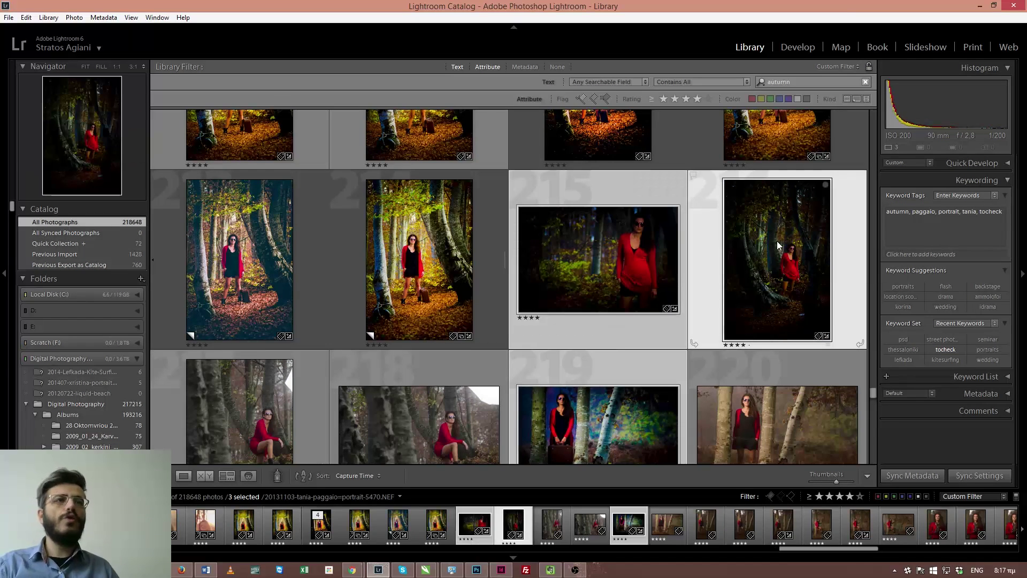
key(d)
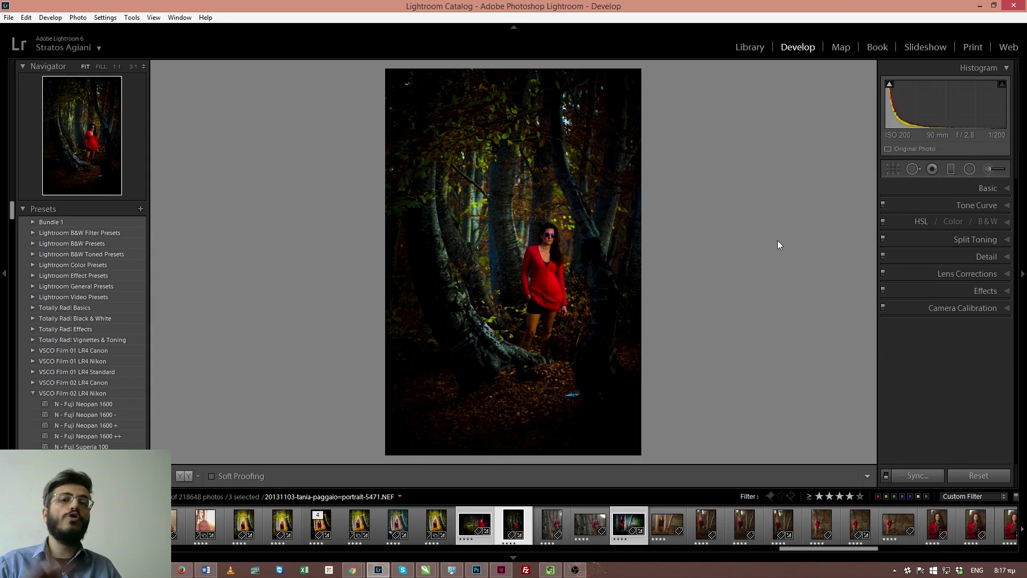
Raise the portrait's Exposure to about +1.82 in the Basic panel.
click(989, 194)
drag(958, 275, 962, 274)
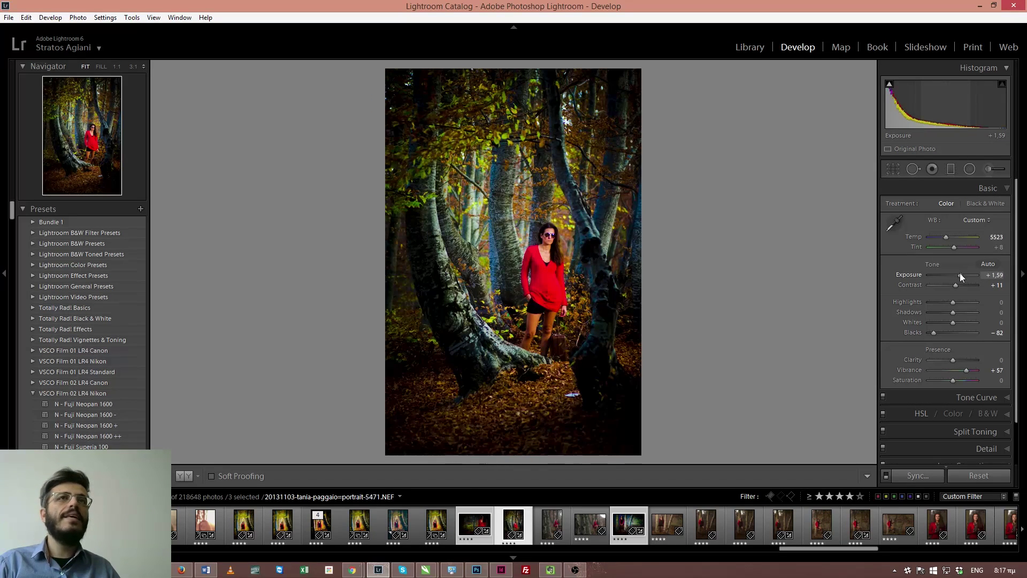
mouse_move(960, 273)
mouse_down()
mouse_move(955, 282)
mouse_move(964, 276)
mouse_up()
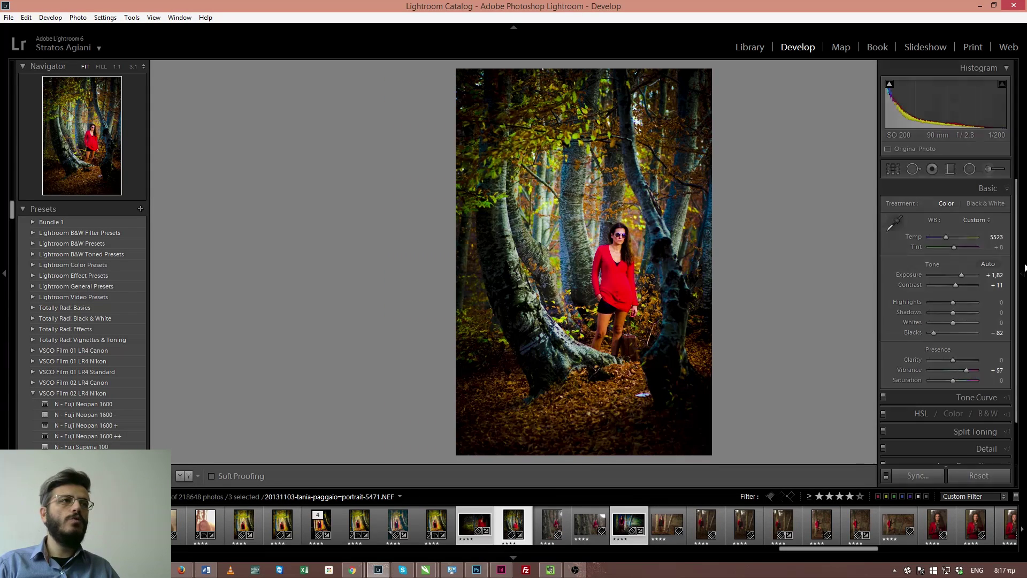
Ease the Post-Crop Vignetting Amount from -48 to -36.
scroll(1014, 300, down, 2)
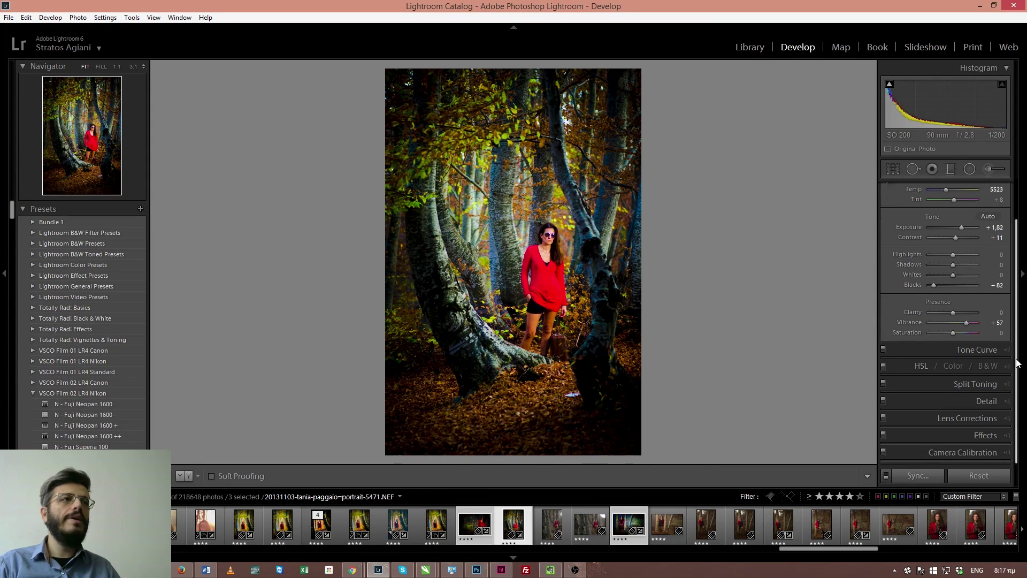
click(998, 430)
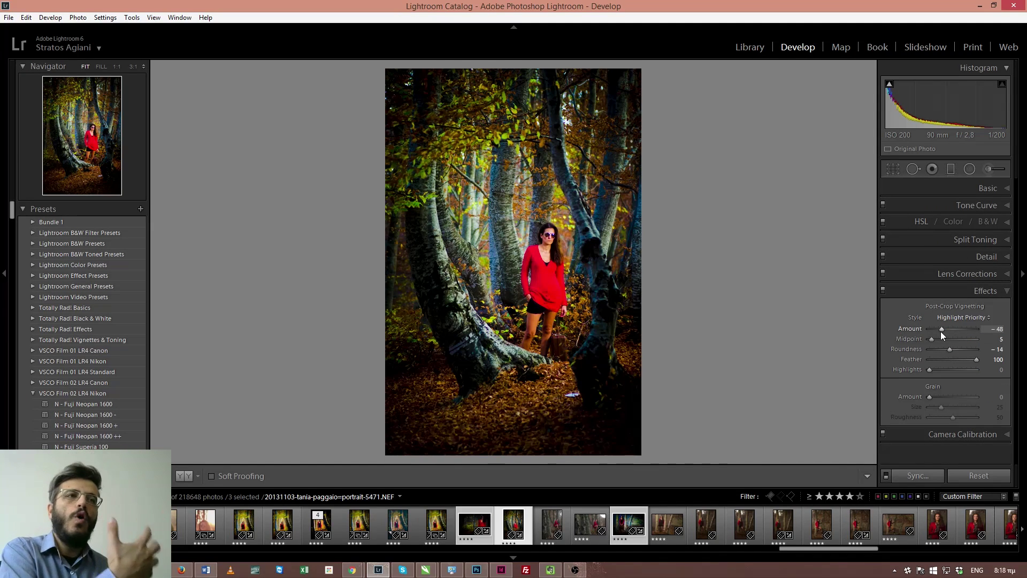
drag(944, 328, 945, 327)
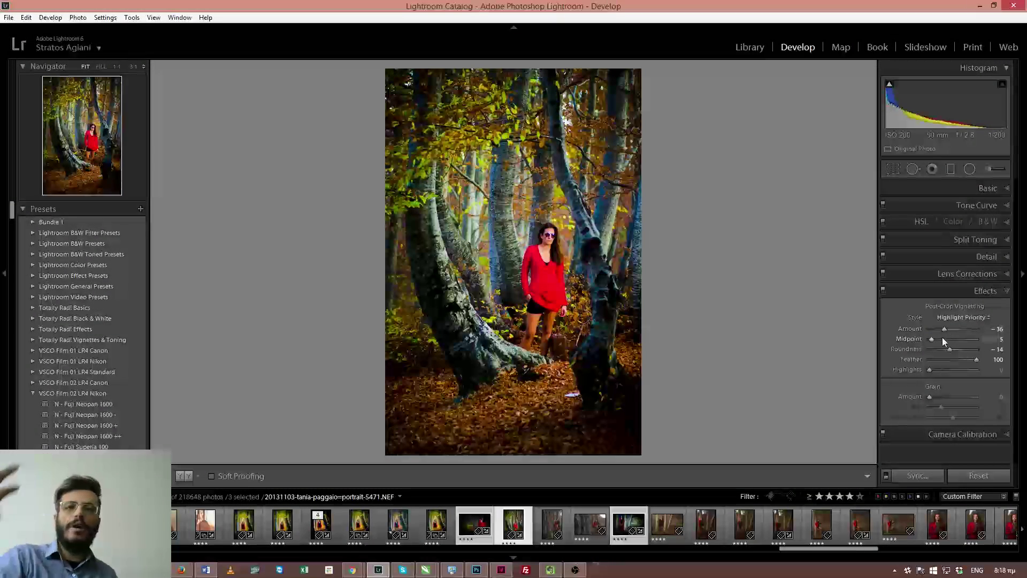